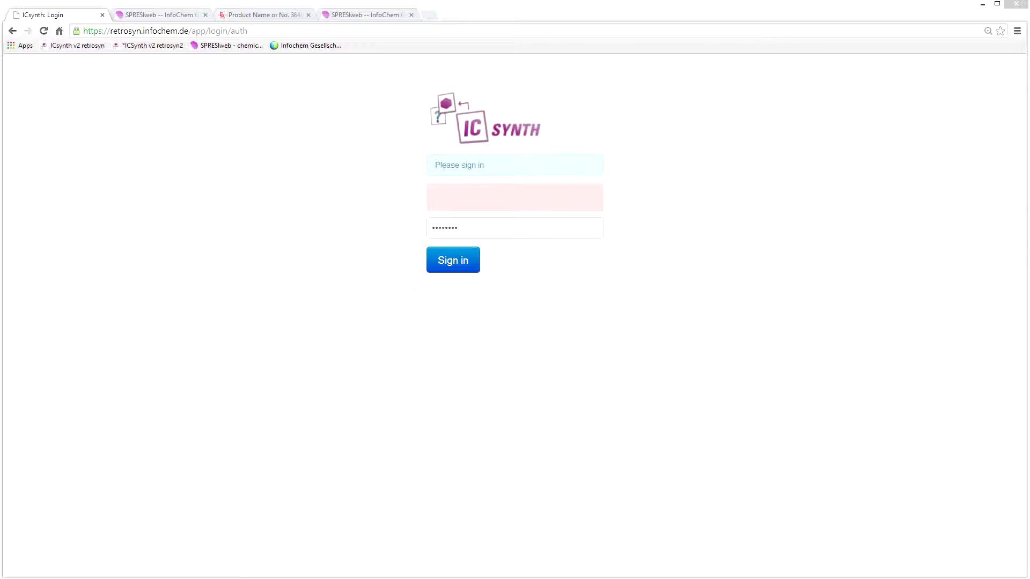
Step: Sign in to ICSynth and reach the home page with its New Query entry
left_click(463, 269)
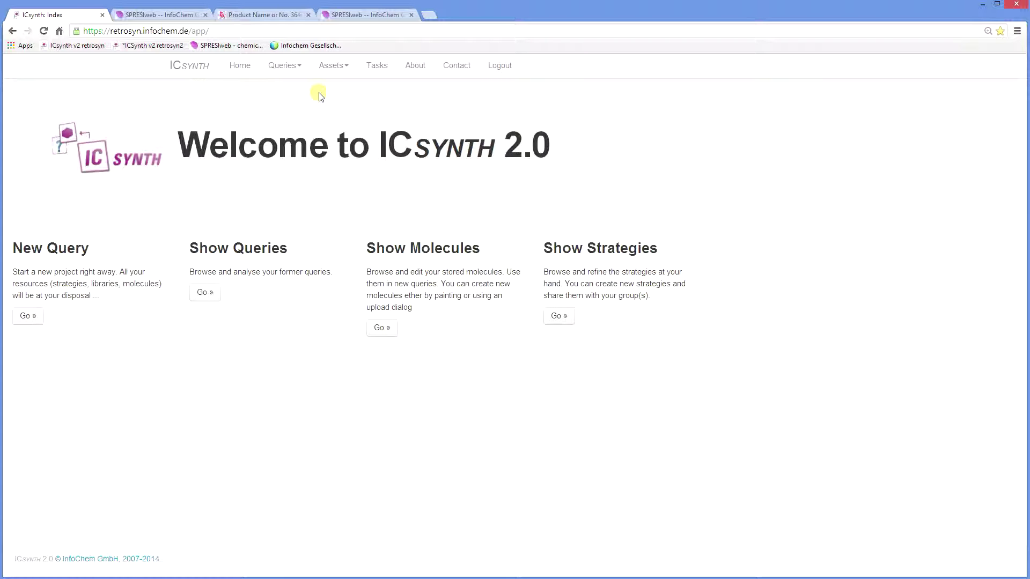
Step: Start a new query and draw a two-bond bent chain in the structure editor
left_click(37, 321)
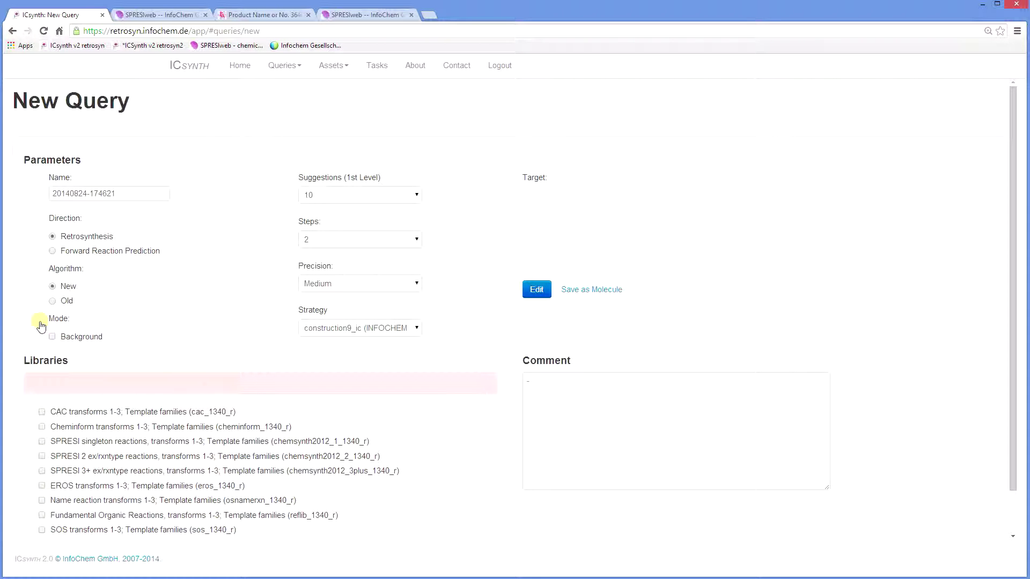
left_click(544, 237)
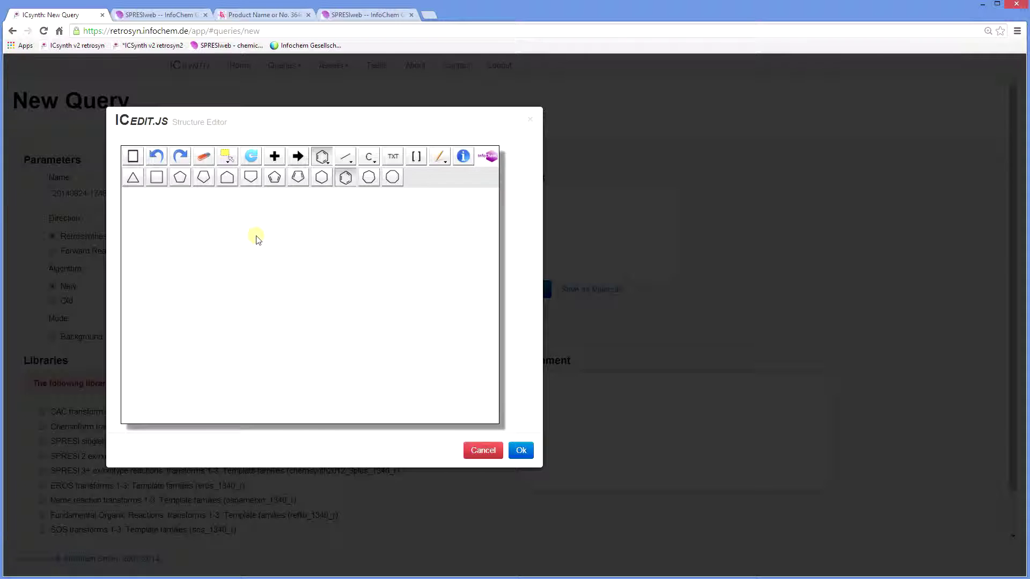
left_click(345, 156)
left_click(296, 256)
left_click(294, 256)
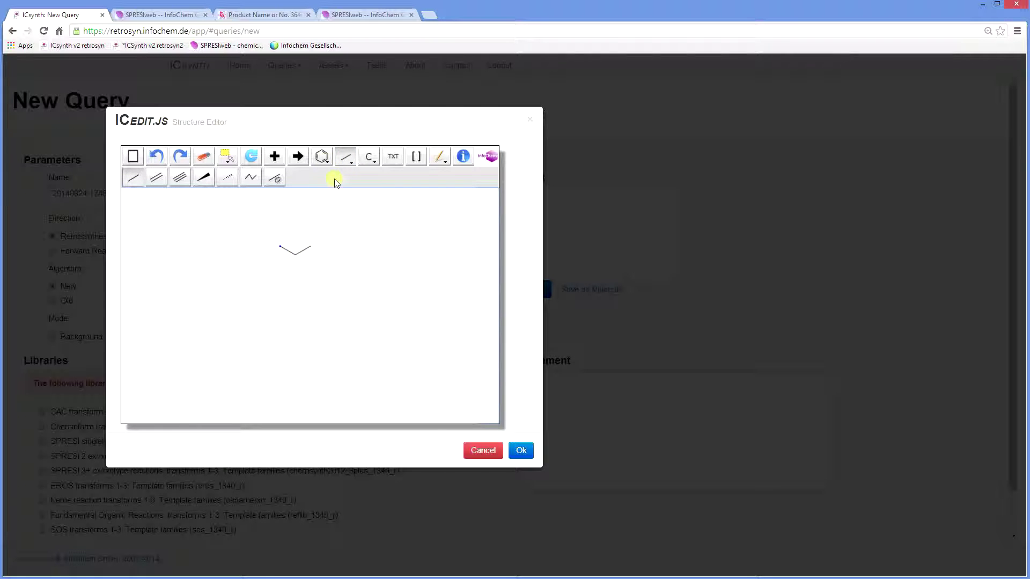
Step: Attach cyclopropane rings to both chain ends and make the middle atom nitrogen
left_click(322, 156)
left_click(133, 180)
left_click(280, 248)
left_click(311, 248)
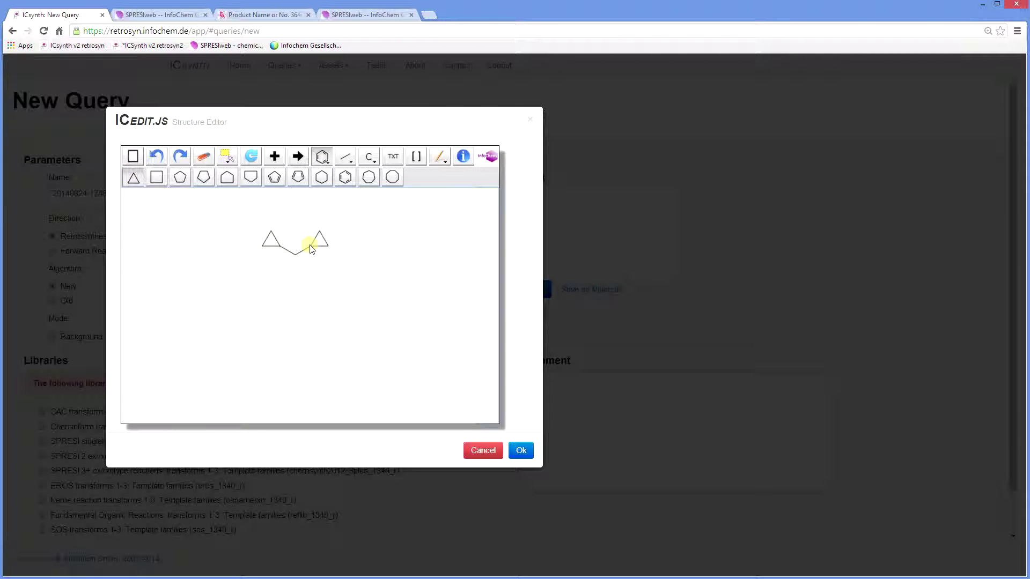
left_click(369, 156)
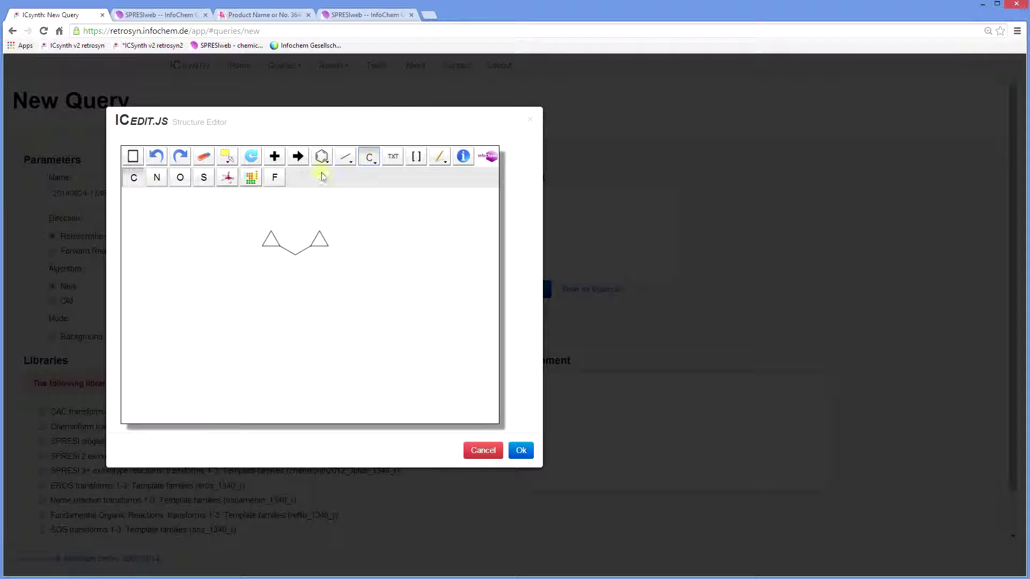
left_click(156, 178)
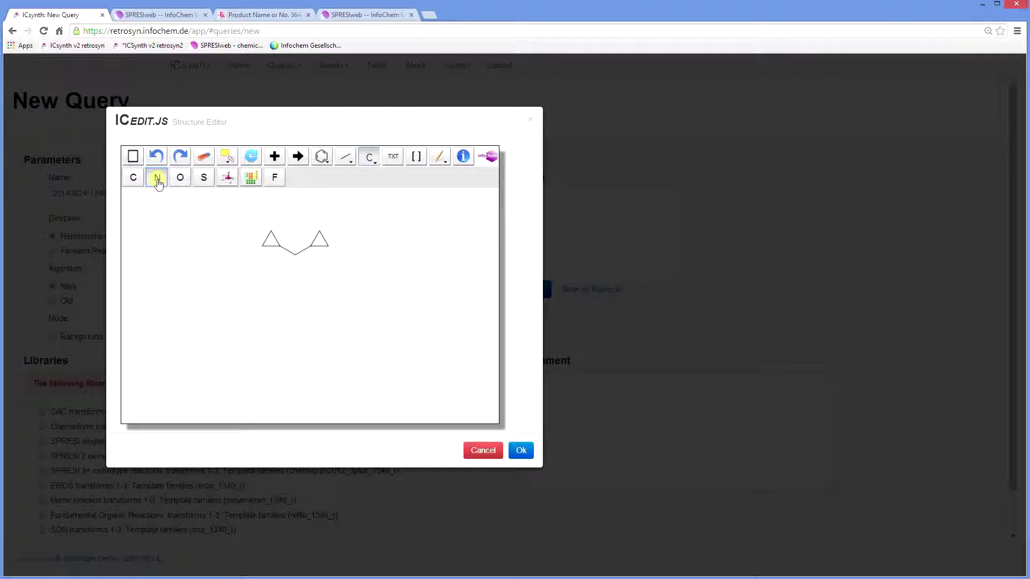
left_click(296, 257)
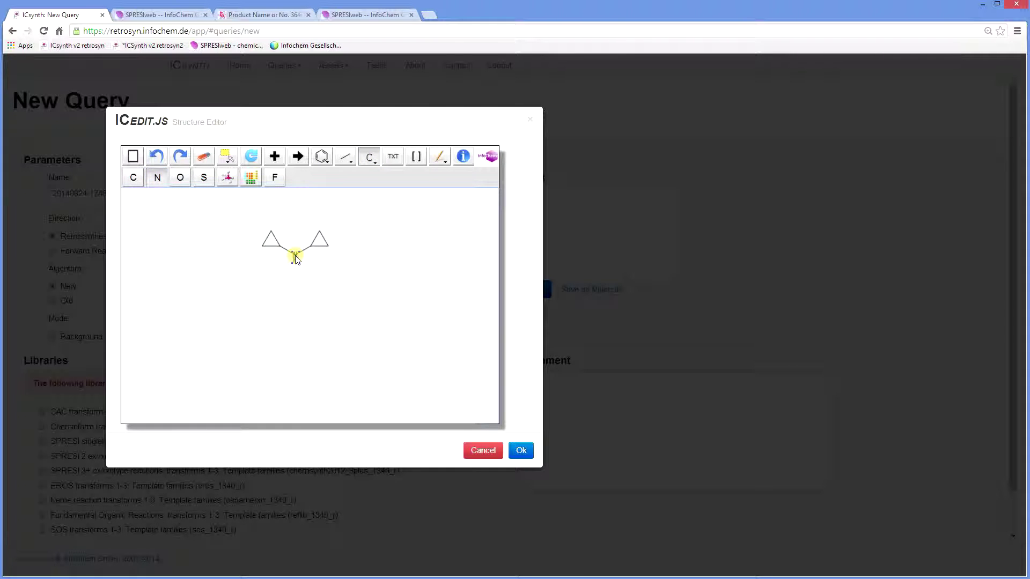
Step: Confirm the drawn target and save it as a molecule named 'dicyclopropylamine'
left_click(527, 455)
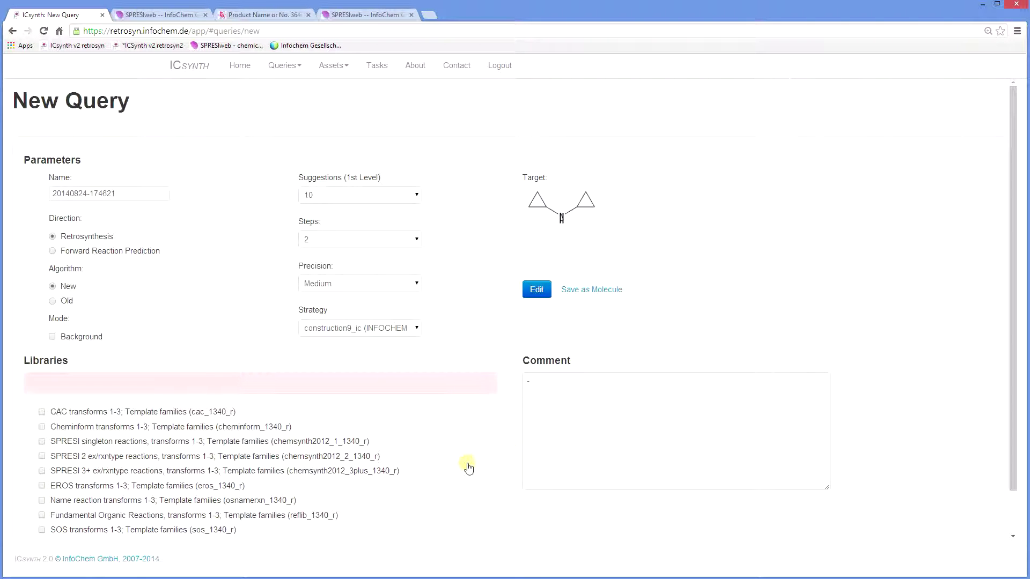
left_click(573, 291)
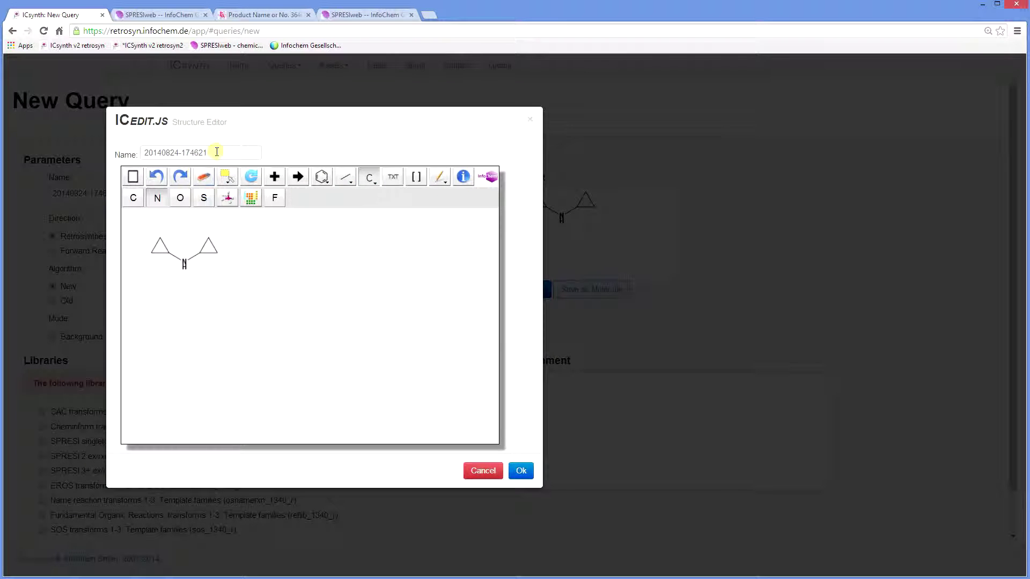
left_click(217, 152)
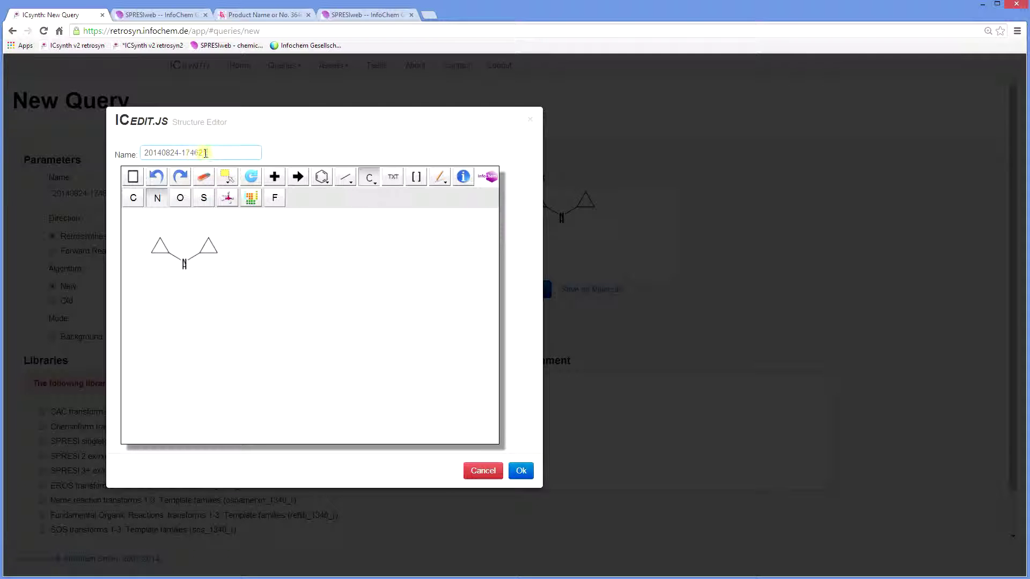
left_click_drag(207, 153, 132, 152)
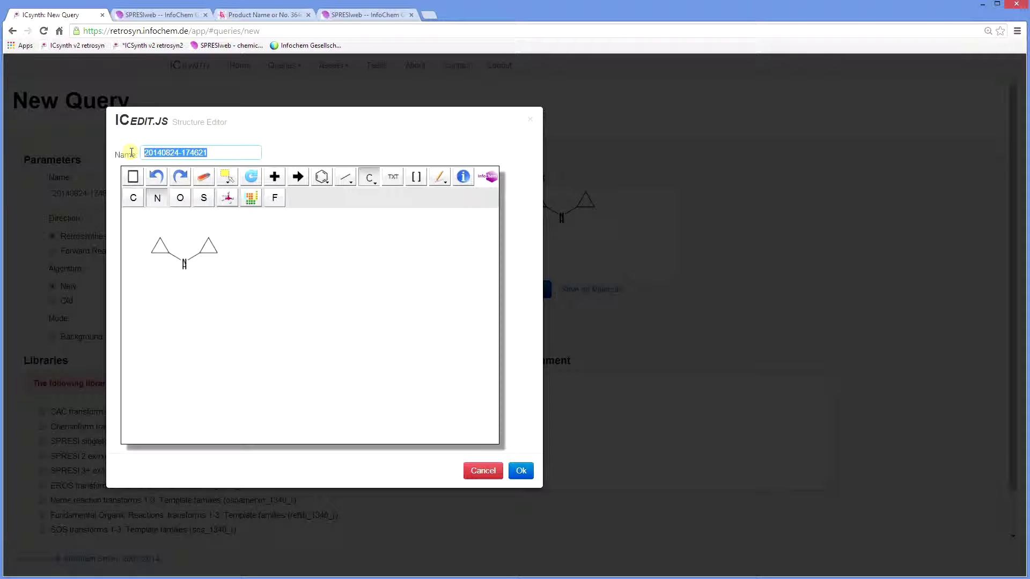
type("dicyclopropylamine")
left_click(530, 475)
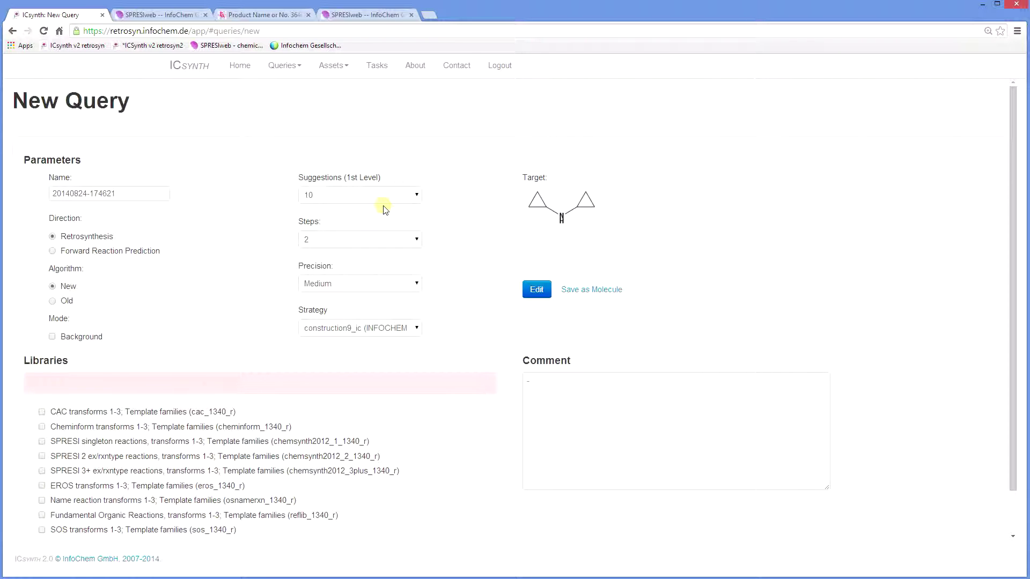
Step: Set first-level suggestions to 20, keep Steps at 2, and choose Low precision
left_click(417, 196)
left_click_drag(416, 222, 446, 241)
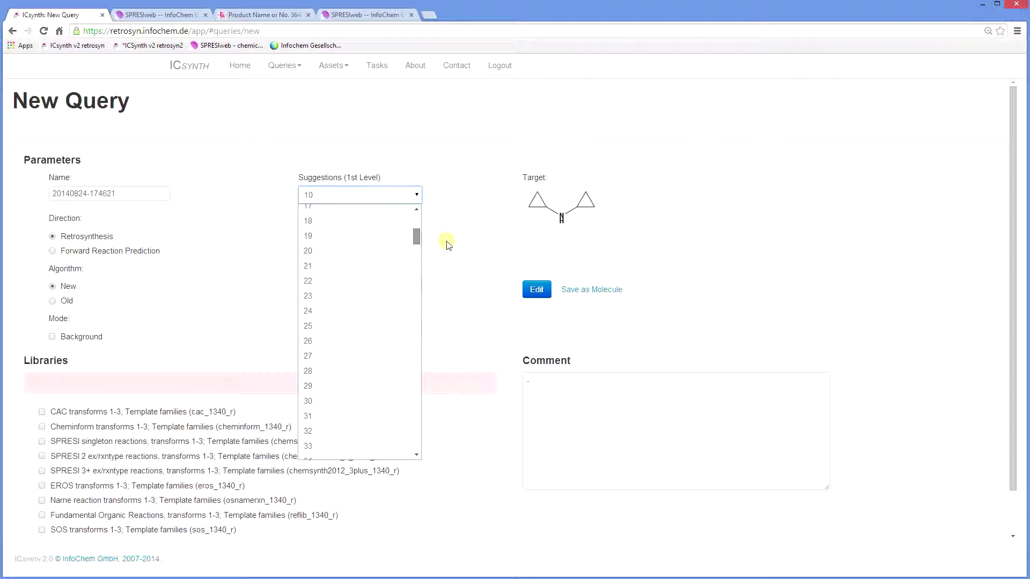
left_click(405, 259)
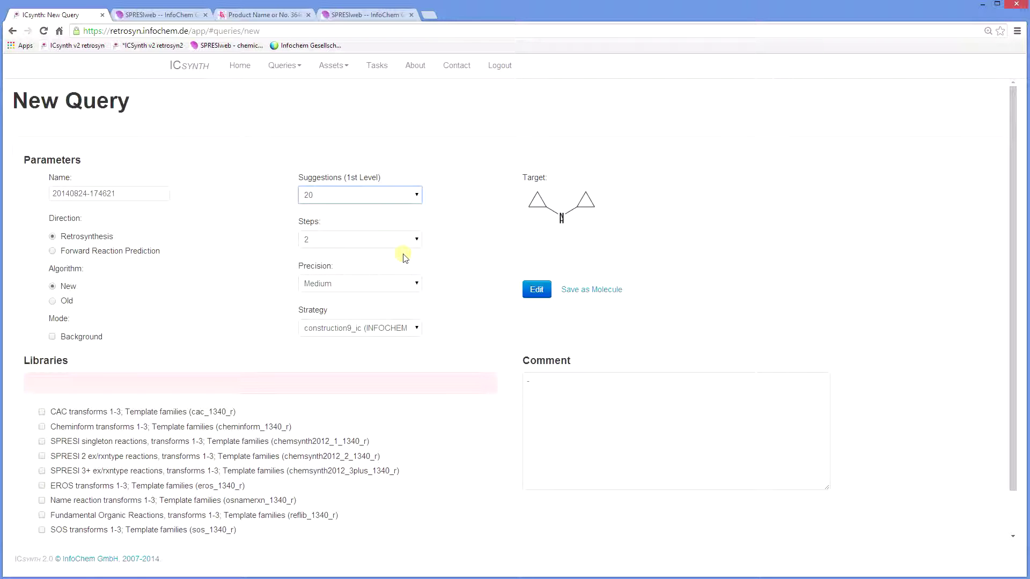
left_click(418, 241)
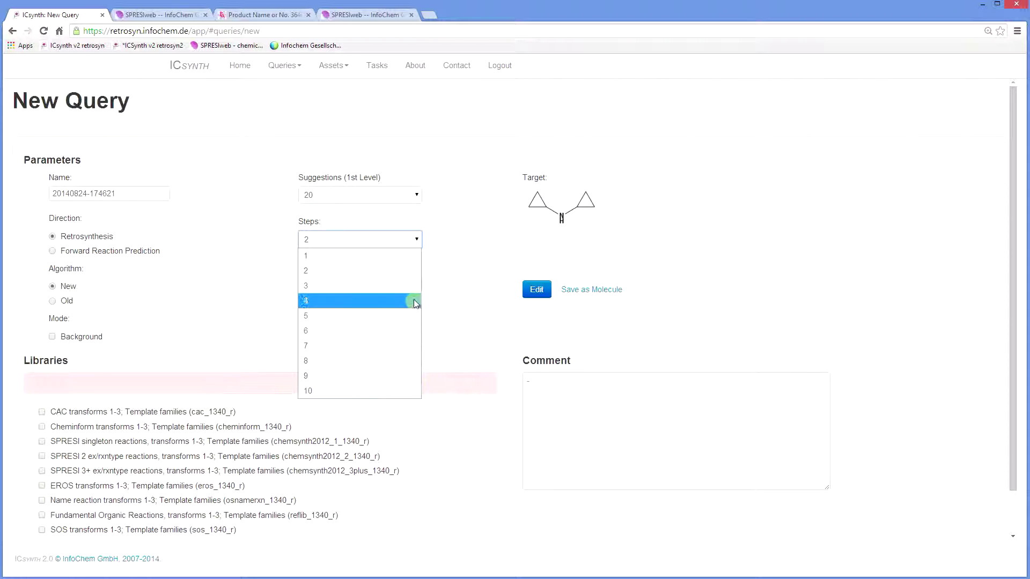
left_click(410, 246)
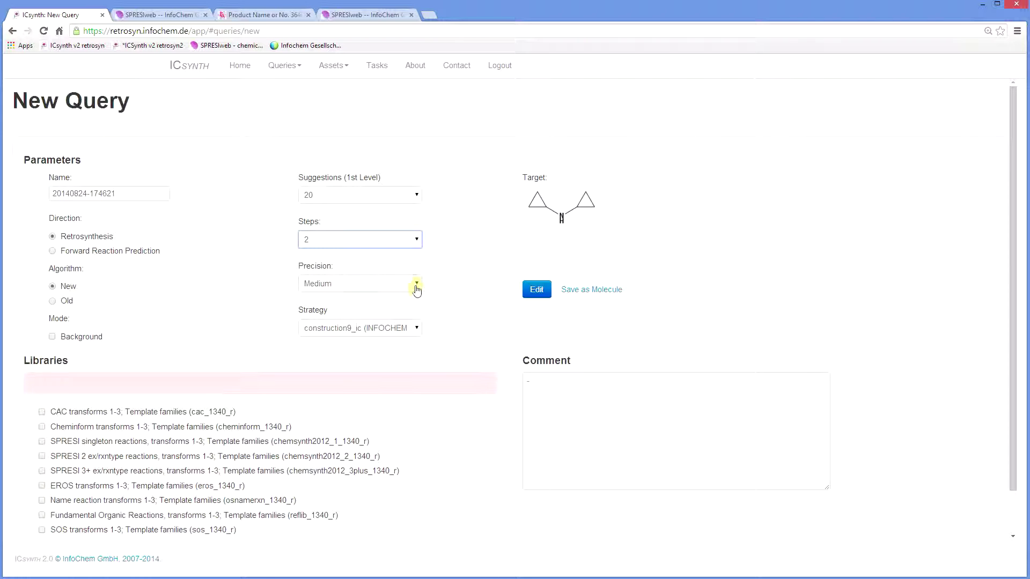
left_click(418, 288)
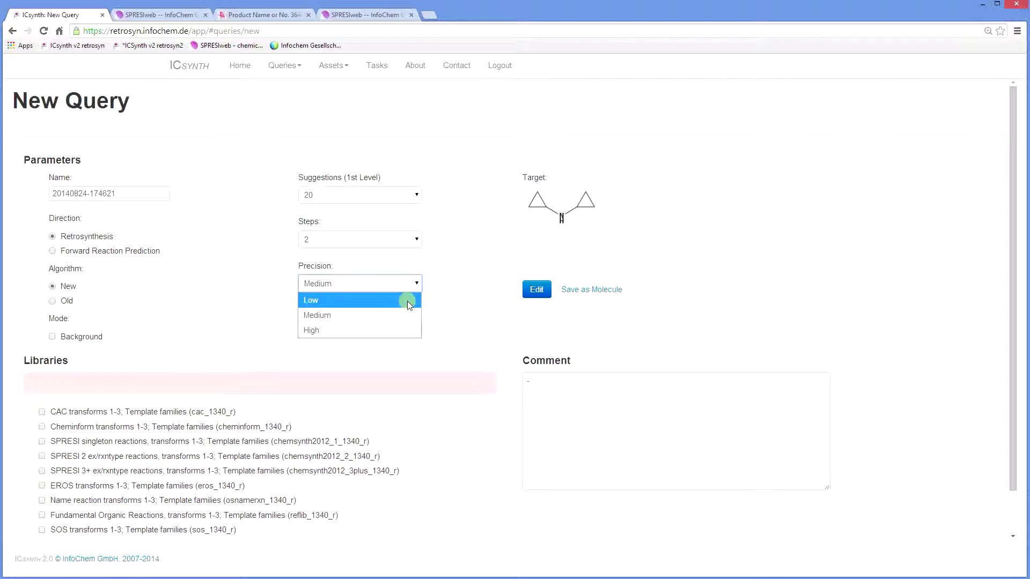
left_click(409, 304)
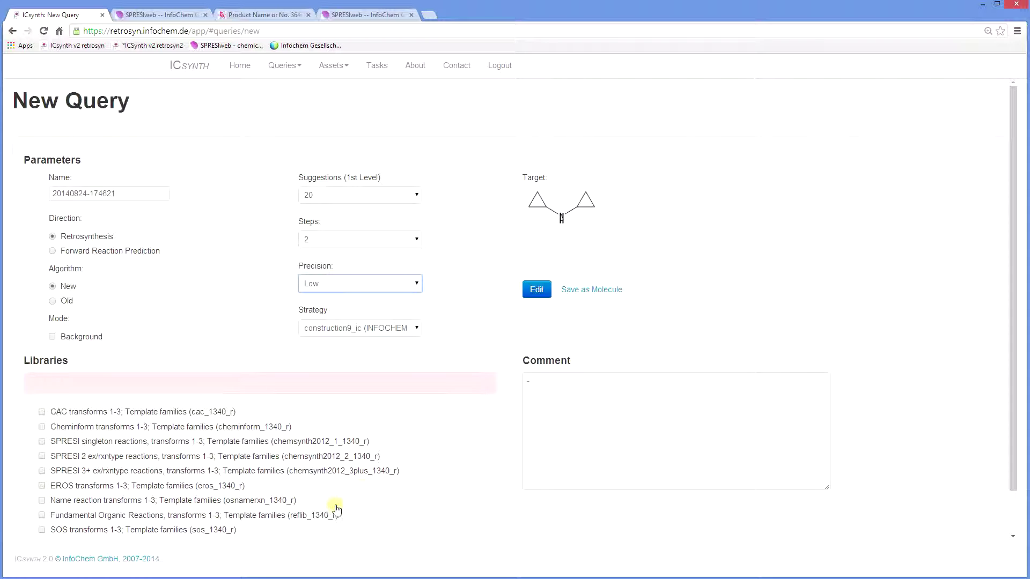
Step: Include the Cheminform and Name reaction libraries and start the retrosynthesis query
left_click(42, 426)
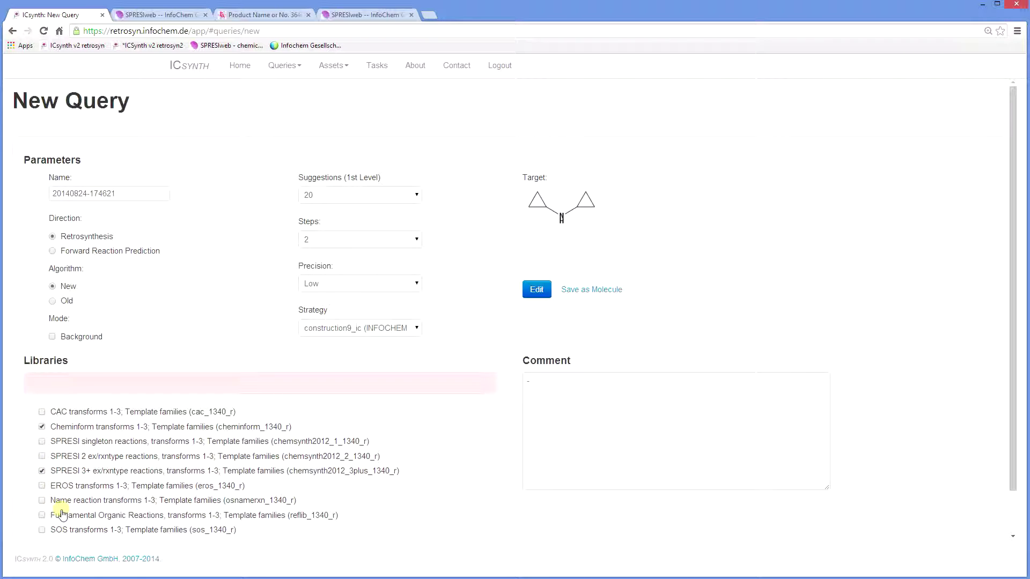
left_click(43, 501)
left_click(1011, 498)
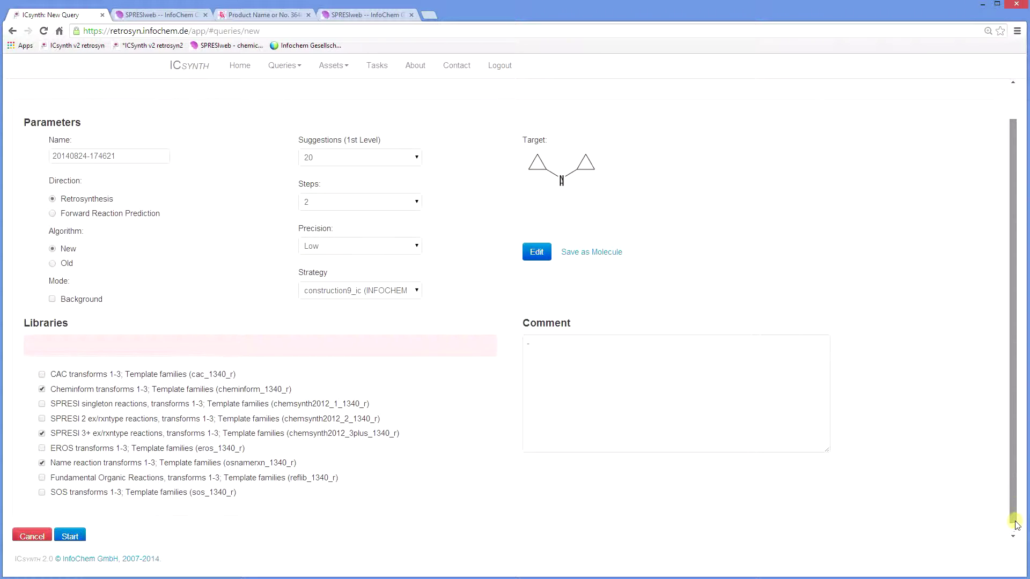
left_click(1014, 529)
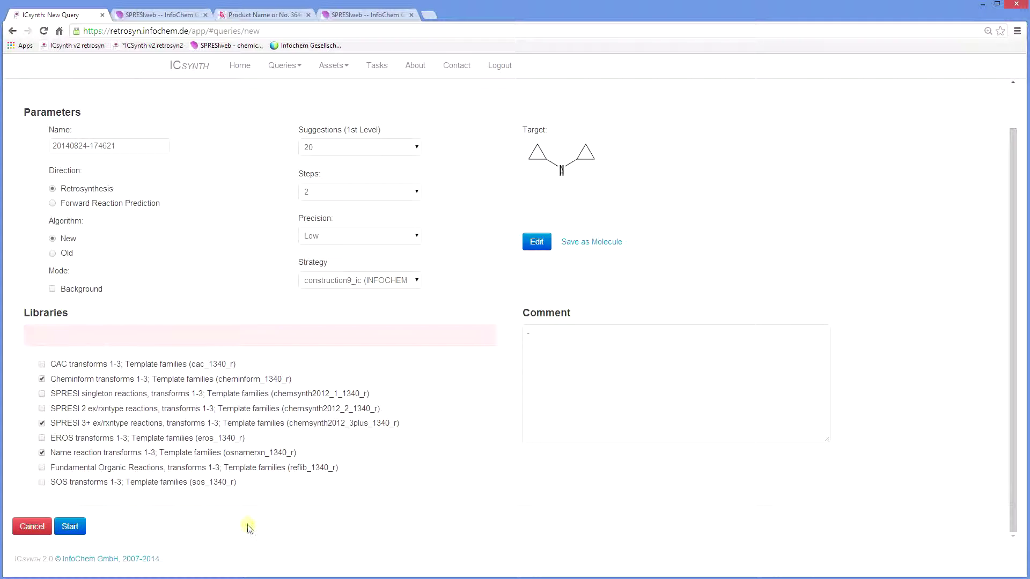
left_click(69, 528)
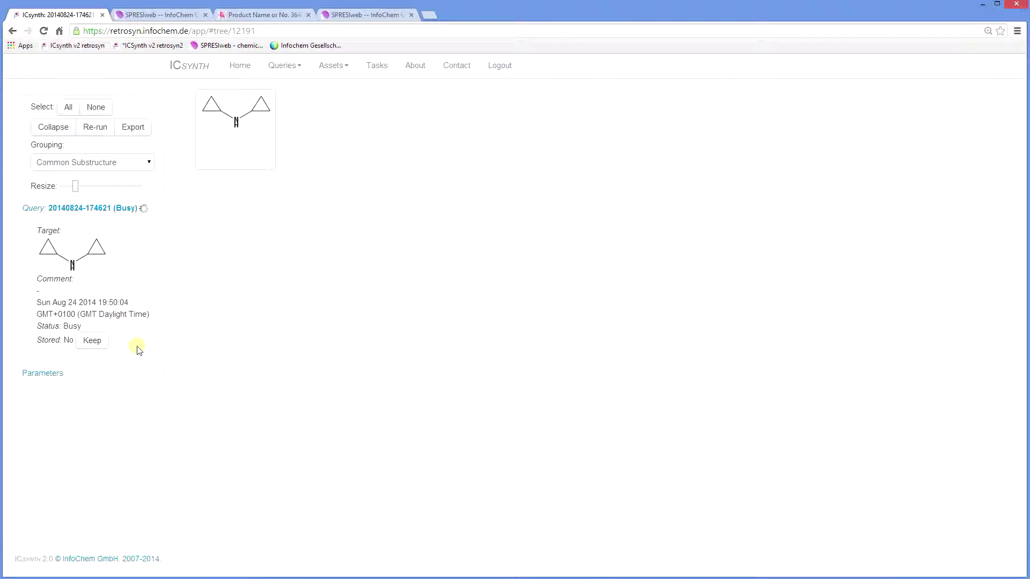
Step: Let the query finish and review its parameter settings
left_click(61, 374)
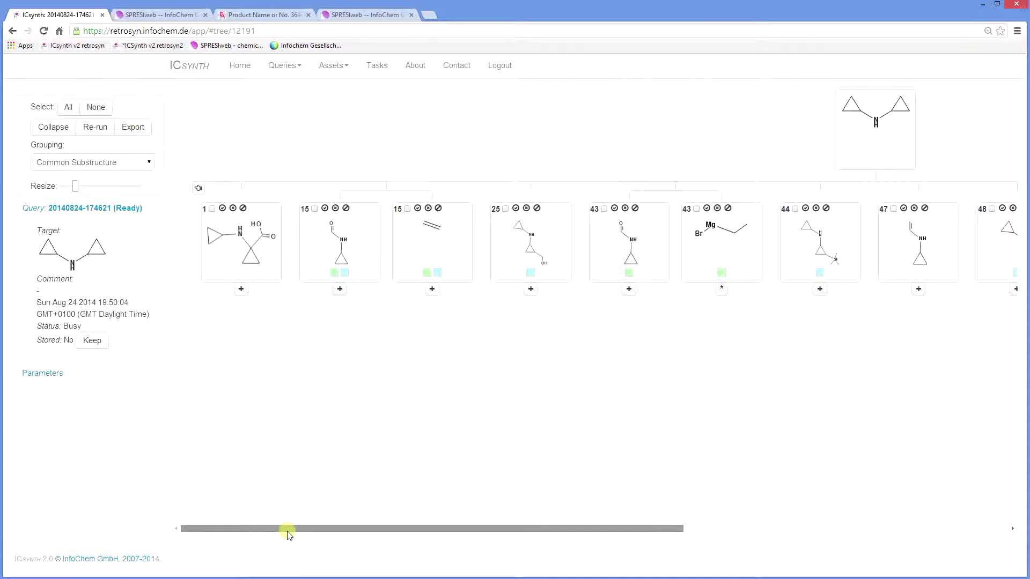
Step: Enlarge the tree structures and expand the top-ranked precursor to reveal its second-level precursors
left_click_drag(287, 534, 279, 569)
mouse_move(76, 188)
left_mouse_down()
mouse_move(127, 193)
mouse_move(89, 194)
left_mouse_up()
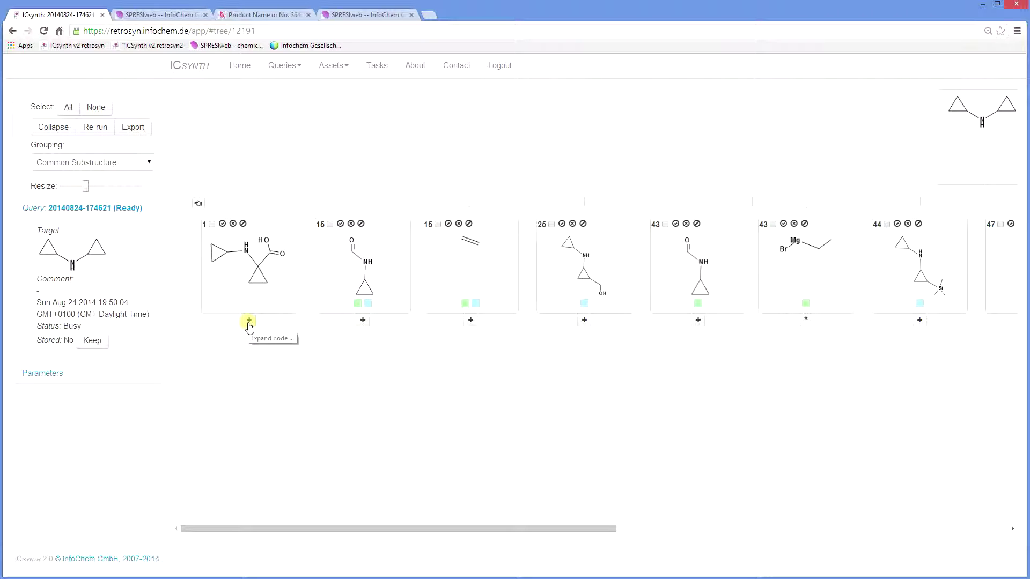
left_click(249, 321)
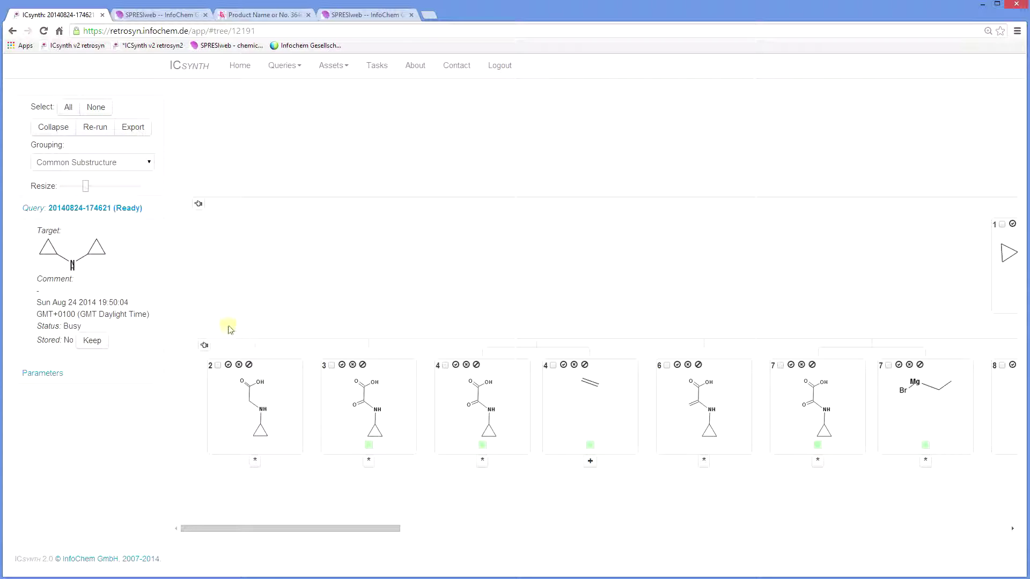
left_click_drag(373, 531, 356, 563)
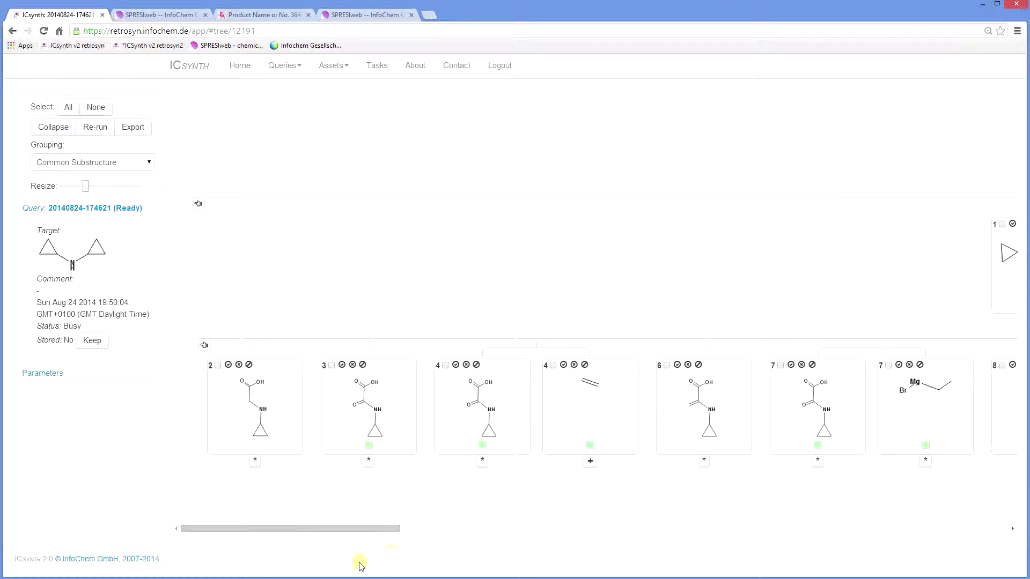
Step: Collapse and re-expand the precursor level, then open Suggestion 1's reaction details
left_click(204, 347)
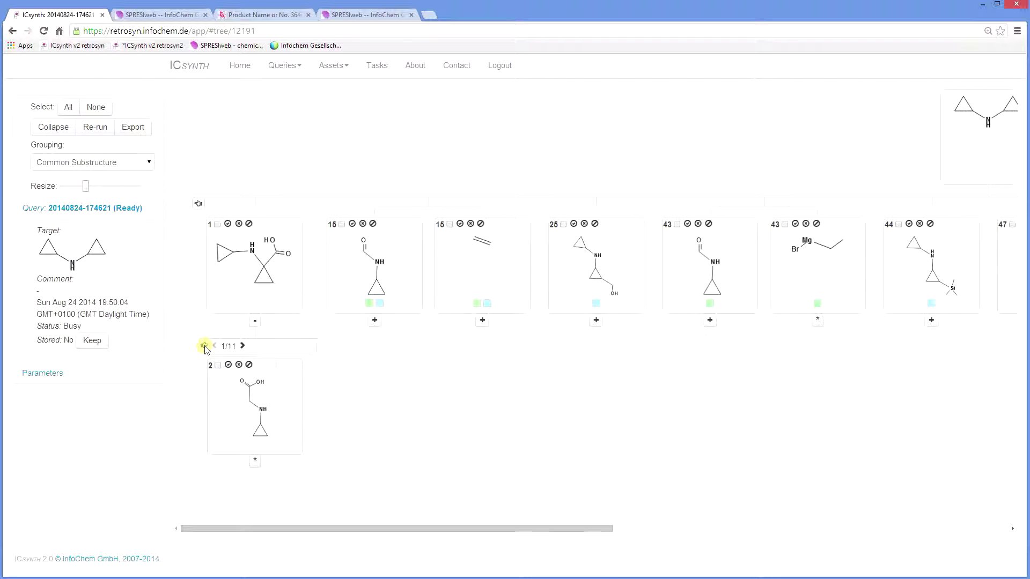
left_click(198, 206)
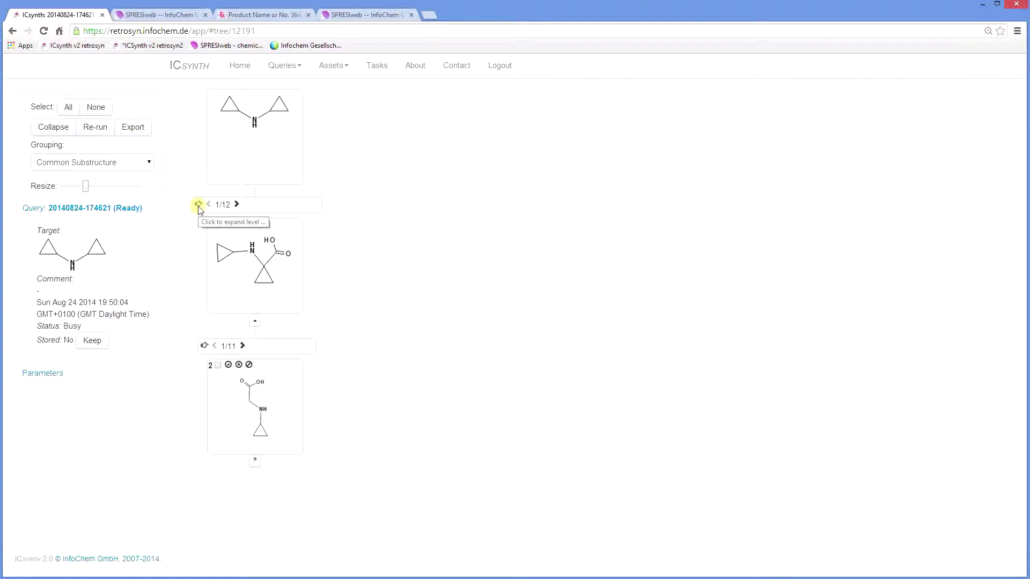
left_click(198, 206)
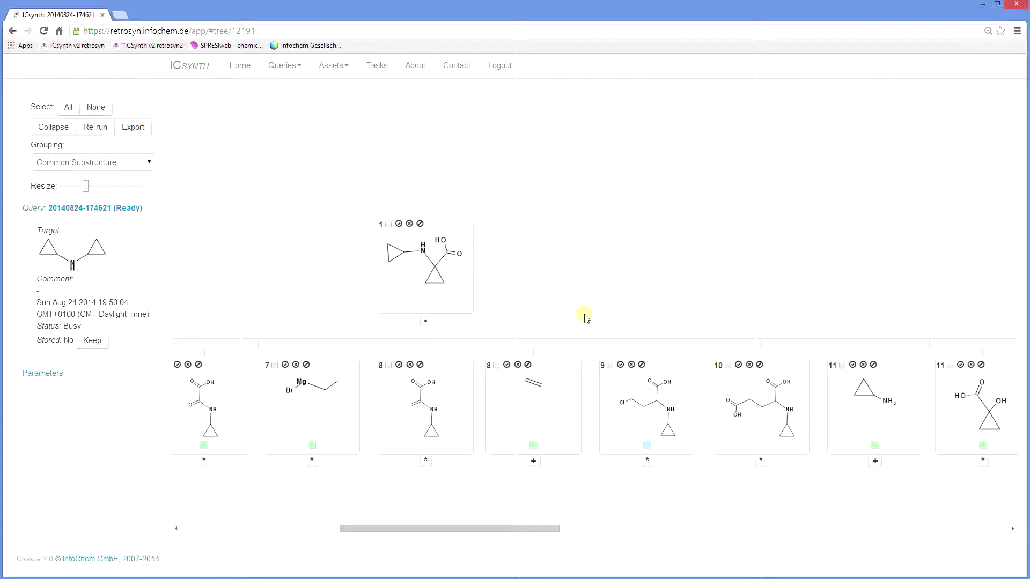
left_click(405, 289)
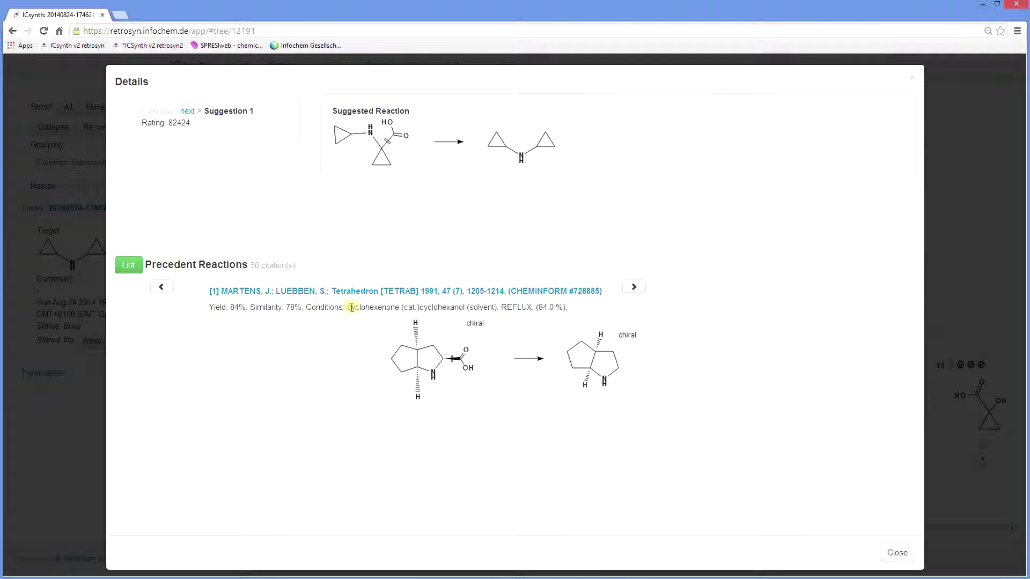
Step: Advance to precedent reaction 4 of 50, the Synth. Commun. 1987 citation
left_click(632, 289)
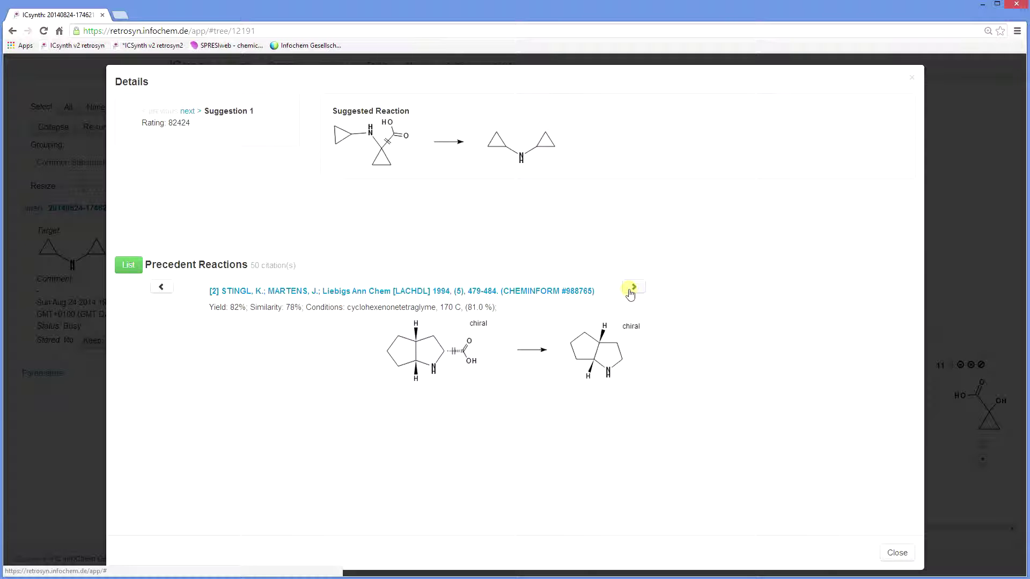
left_click(632, 290)
left_click(630, 293)
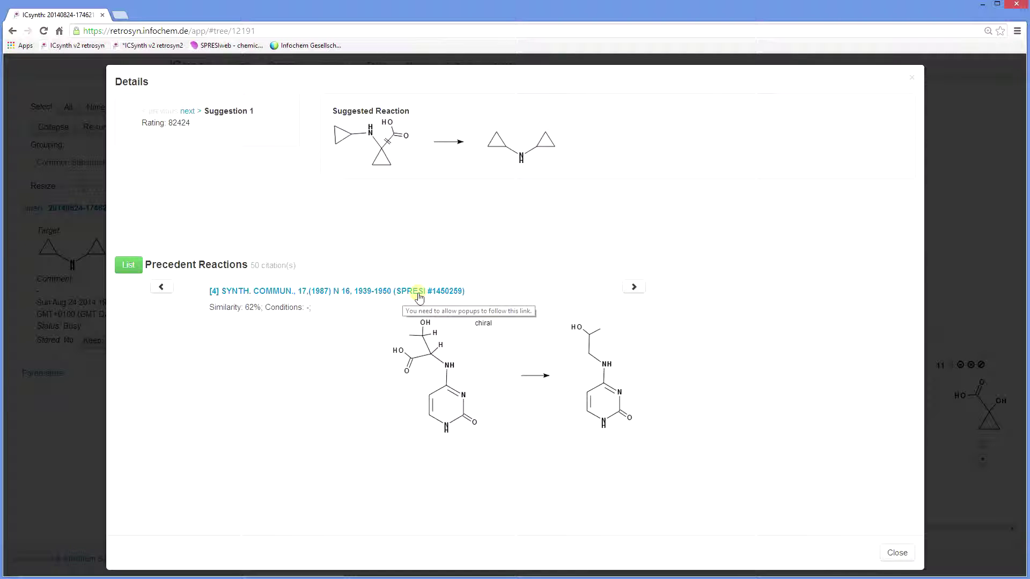
Step: Open SPRESI record #1450259 for this precedent, then return to the ICSynth tab
left_click(392, 297)
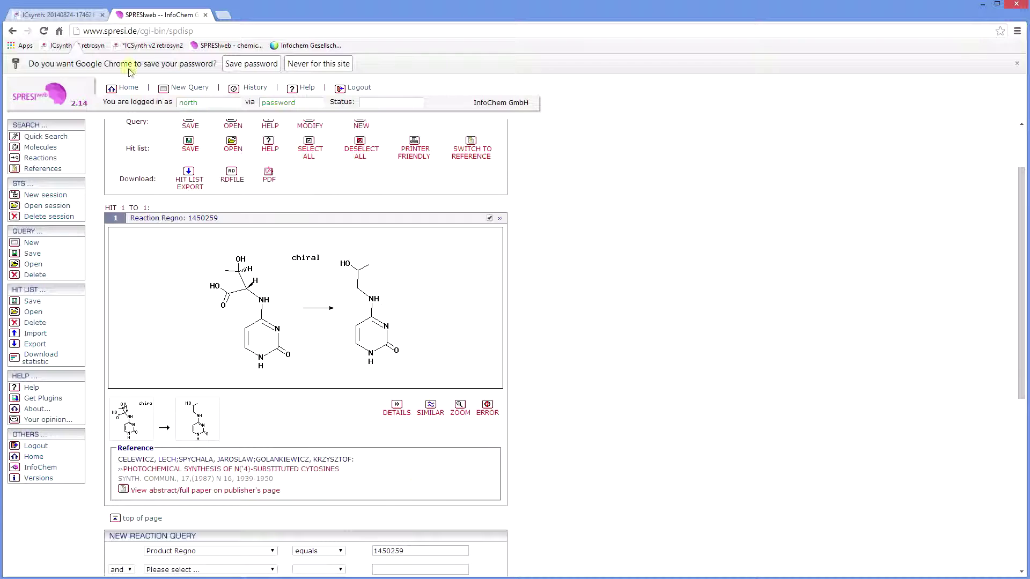
left_click(79, 14)
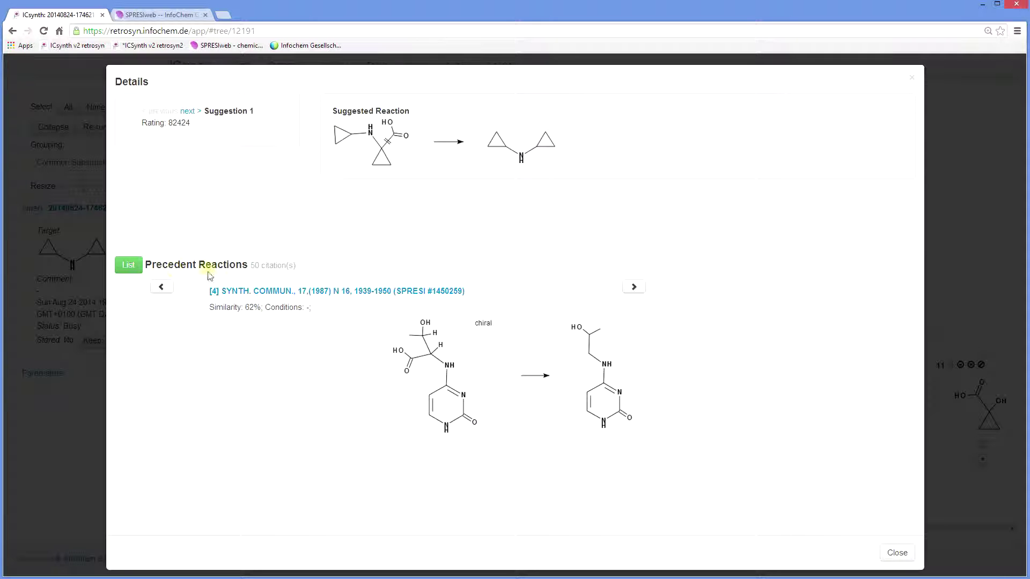
Step: Review all precedent reactions as a full list, then close the Details panel
left_click(139, 271)
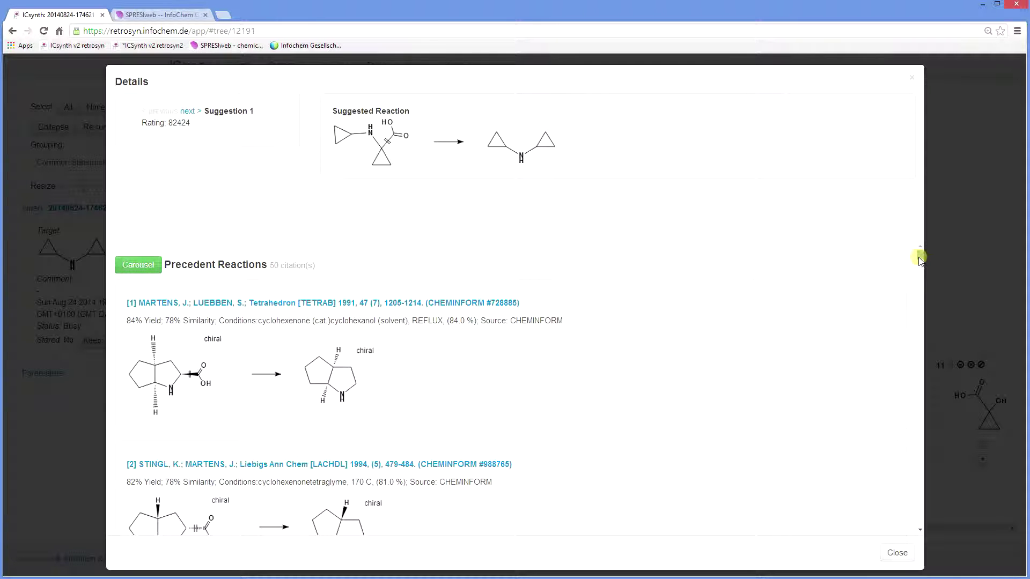
left_click_drag(920, 257, 924, 423)
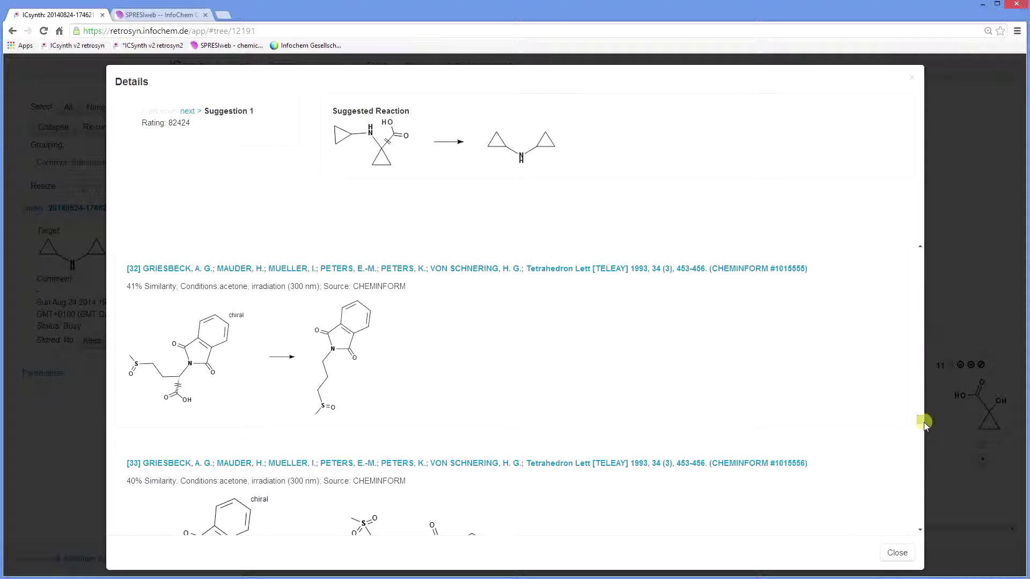
left_click(913, 81)
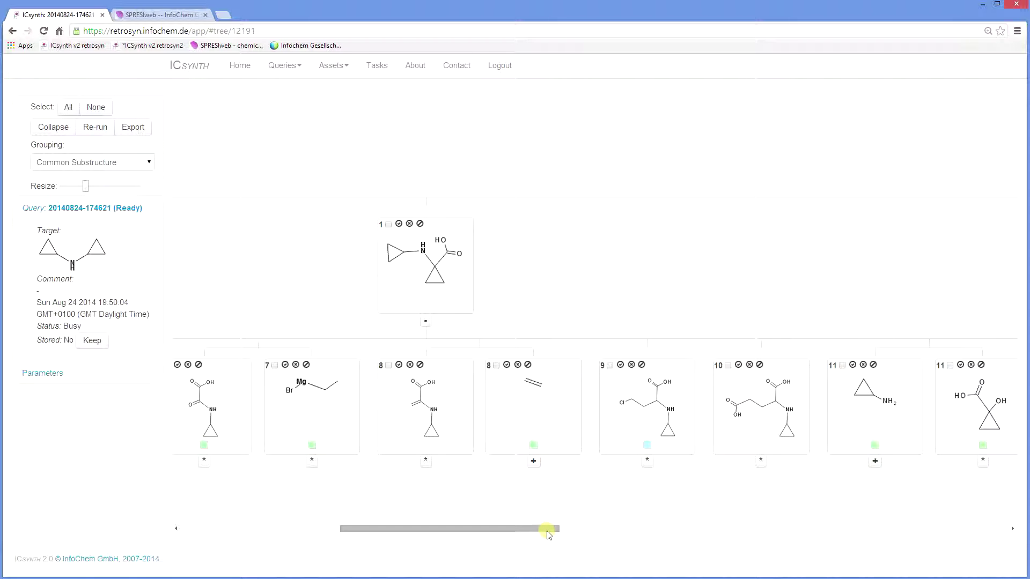
Step: Scroll the tree to the ethylmagnesium bromide card to reach its SPRESI record (C2H5BrMg, 133.27)
left_click_drag(548, 529, 424, 527)
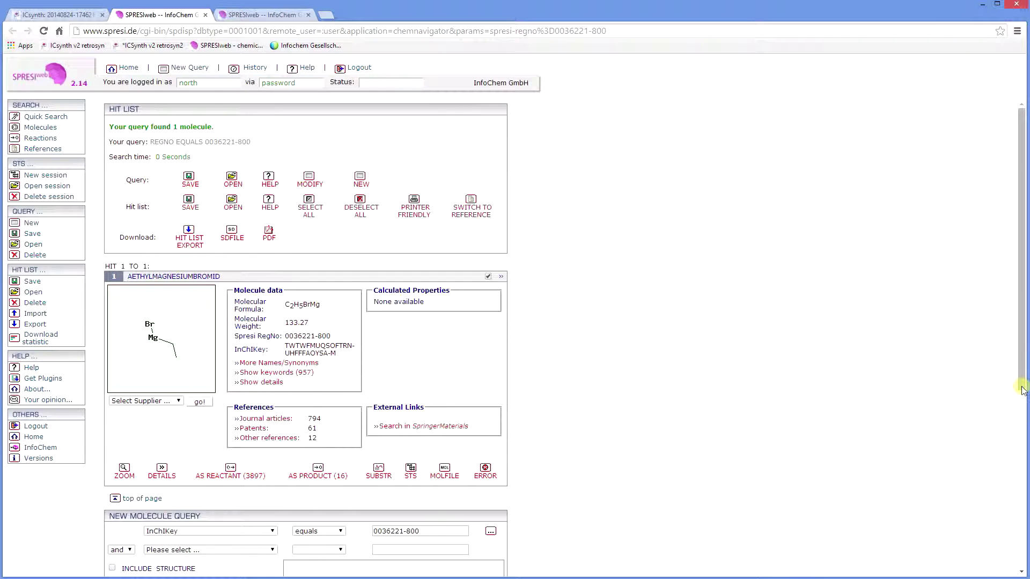
Step: Choose Sigma-Aldrich as supplier for ethylmagnesium bromide and dismiss the external link notice
left_click_drag(1021, 386, 1019, 445)
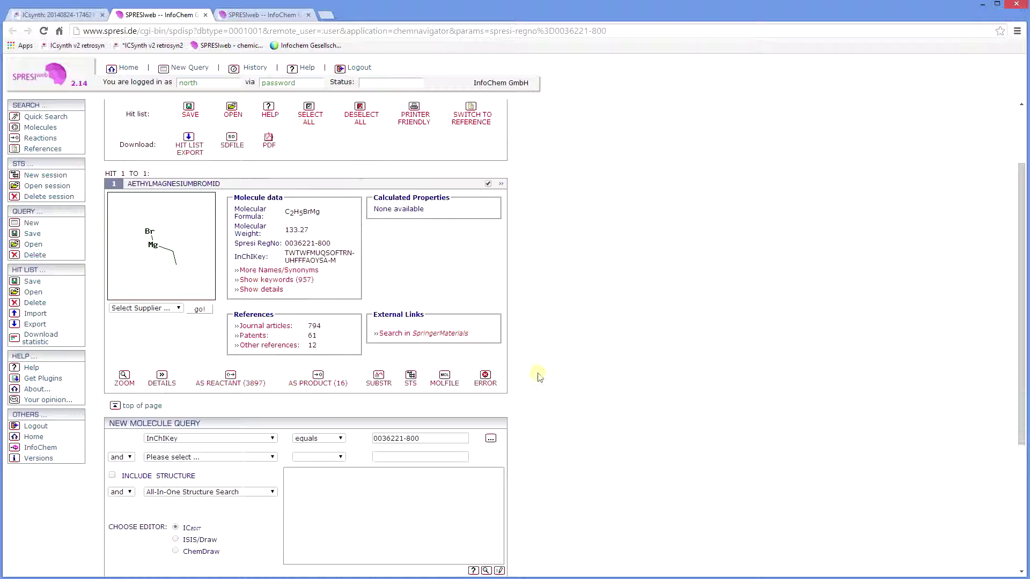
left_click(181, 310)
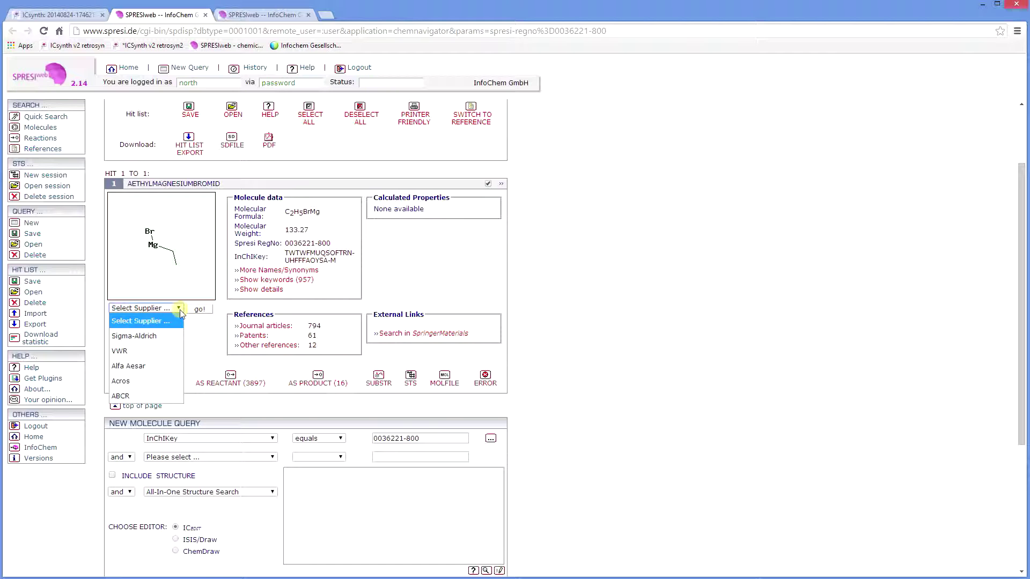
left_click(175, 338)
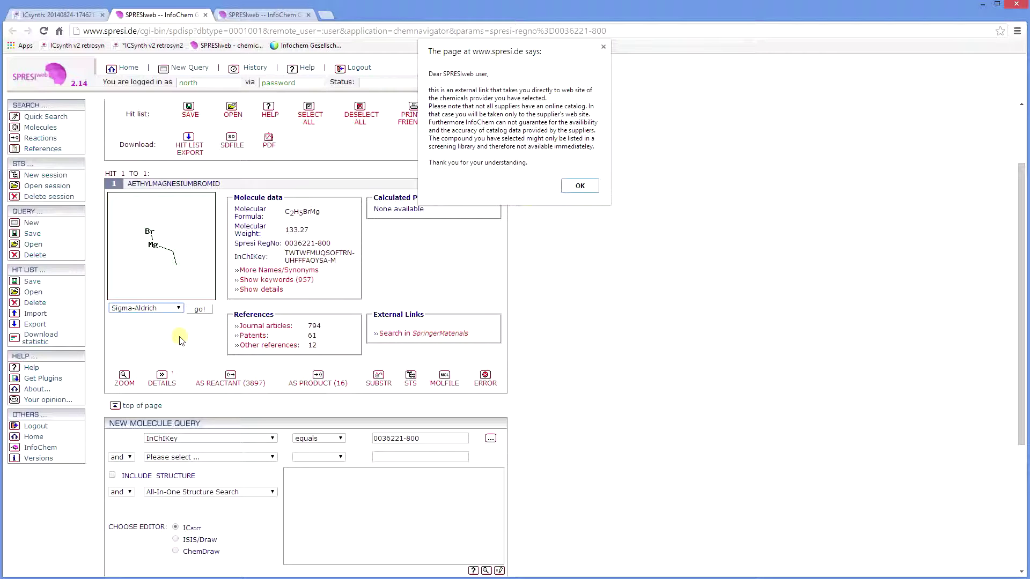
left_click(580, 187)
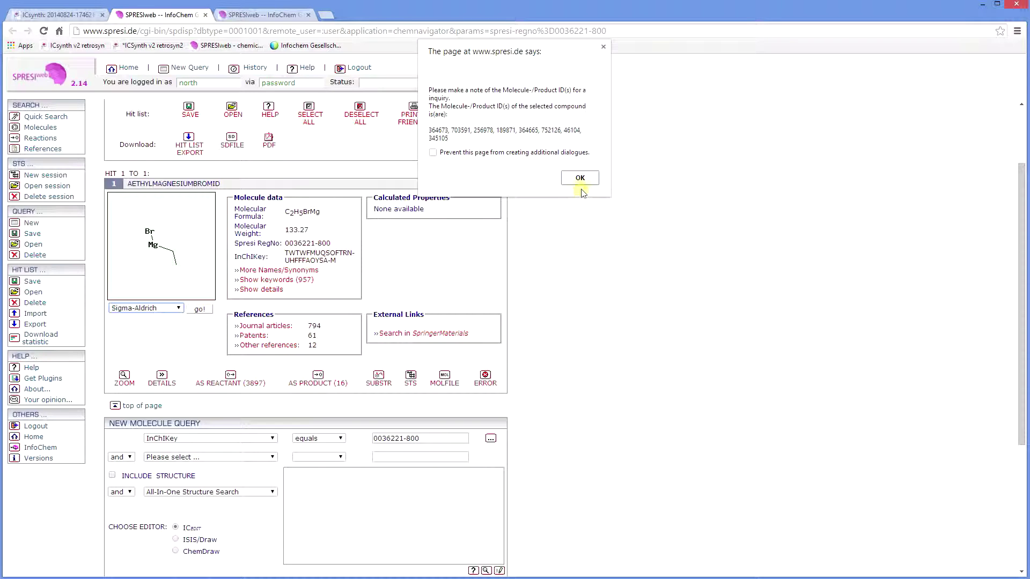
Step: Acknowledge the product ID notice to see Sigma-Aldrich's six Ethylmagnesium bromide solution products
left_click(581, 178)
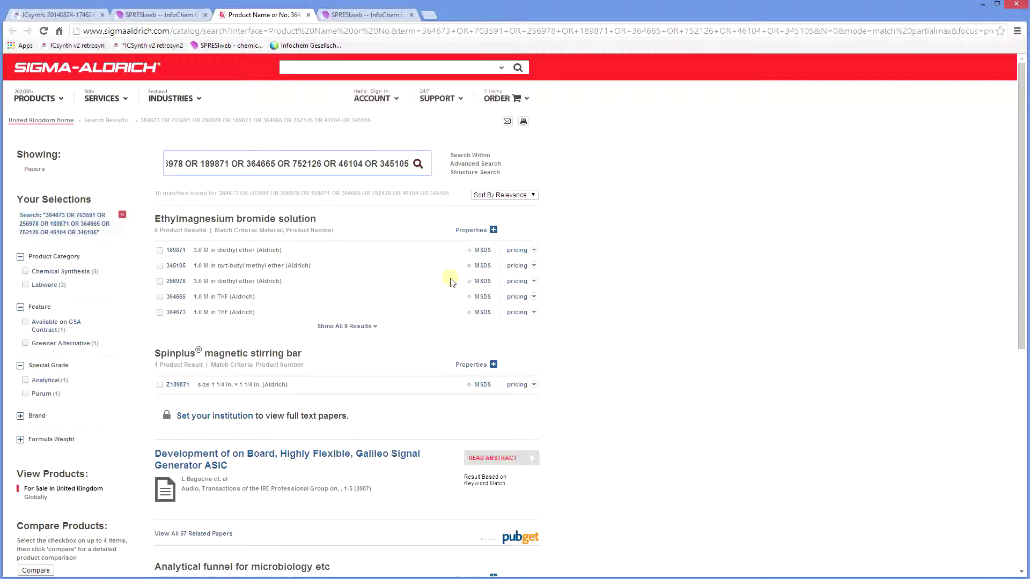
Step: Return to the ICSynth tree and check the grouping options, keeping Common Substructure
left_click(62, 22)
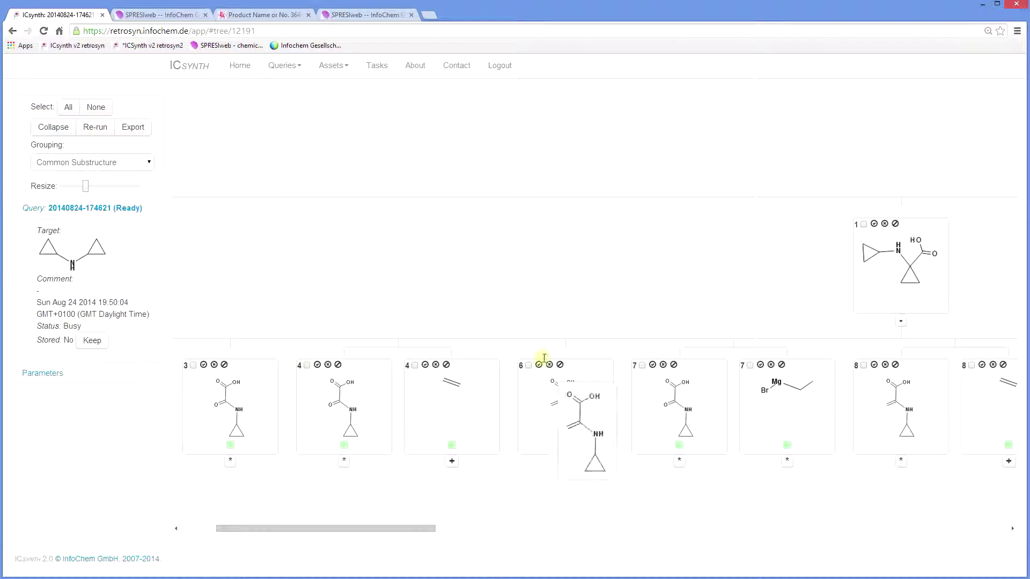
scroll(621, 471, "right", 5)
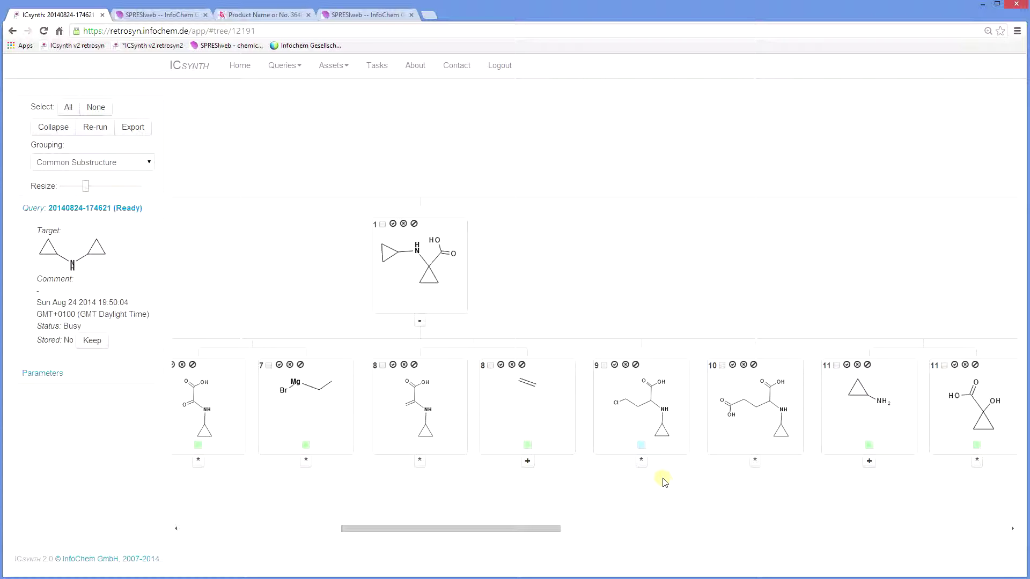
left_click(148, 164)
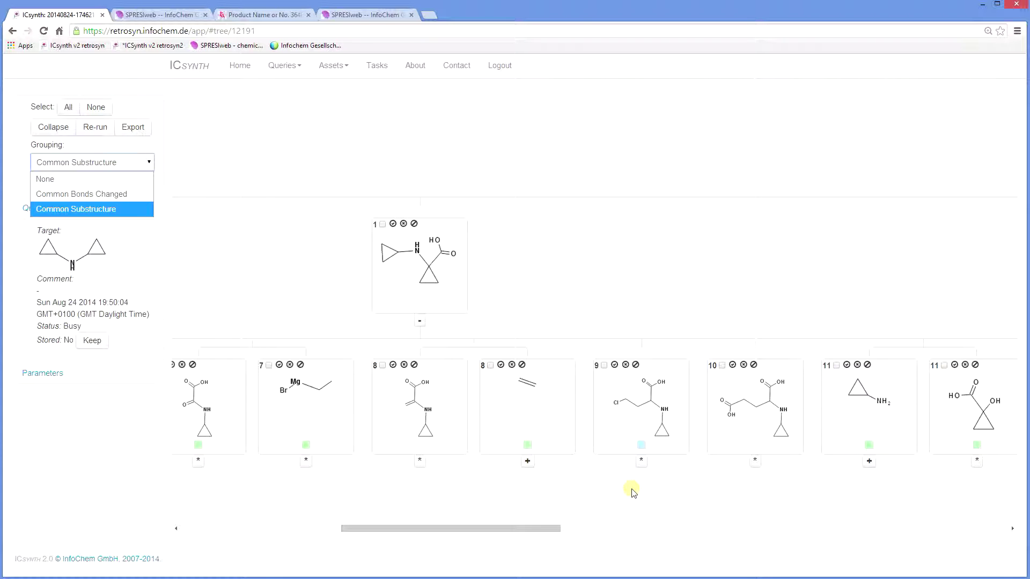
left_click_drag(558, 529, 358, 528)
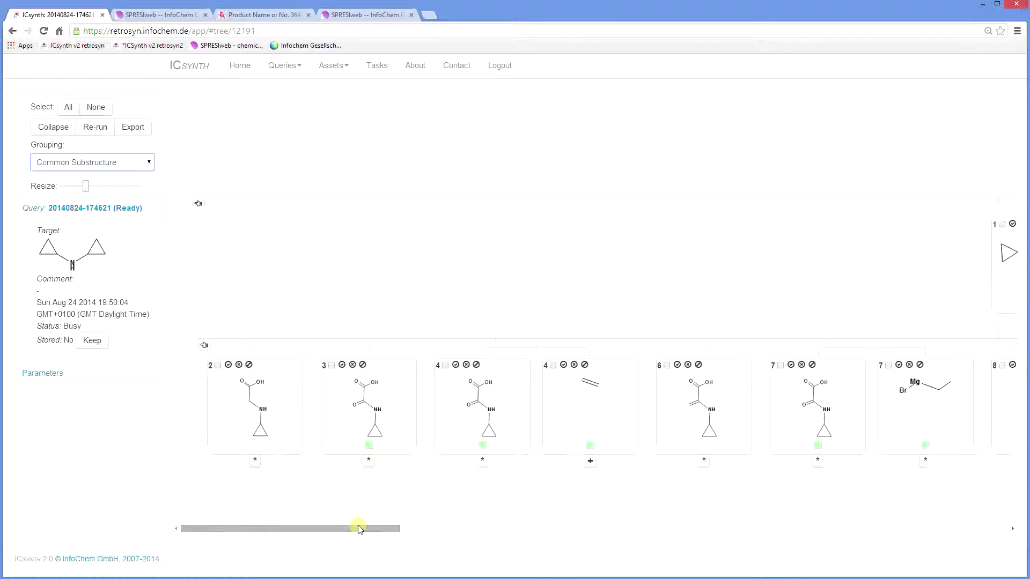
Step: Continue the tree from the card 2 precursor and scroll through the new precursor row 3–22
left_click(255, 465)
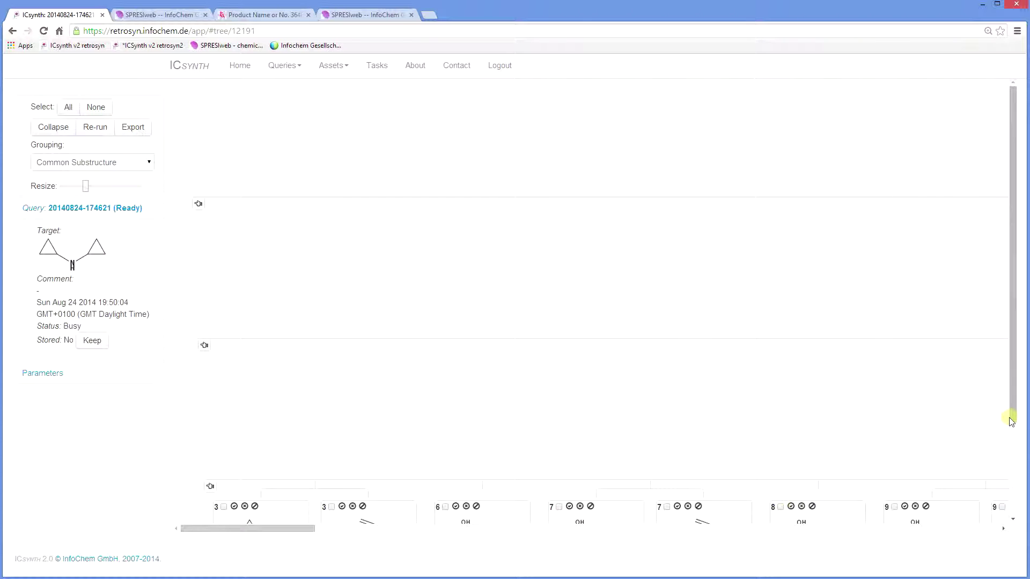
left_click_drag(1012, 422, 1018, 516)
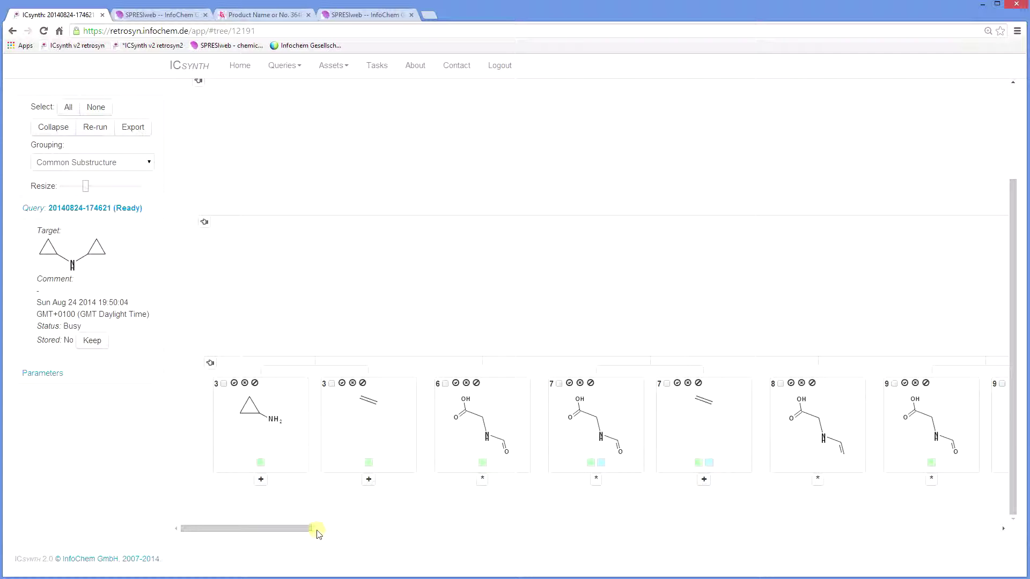
left_click_drag(317, 531, 204, 531)
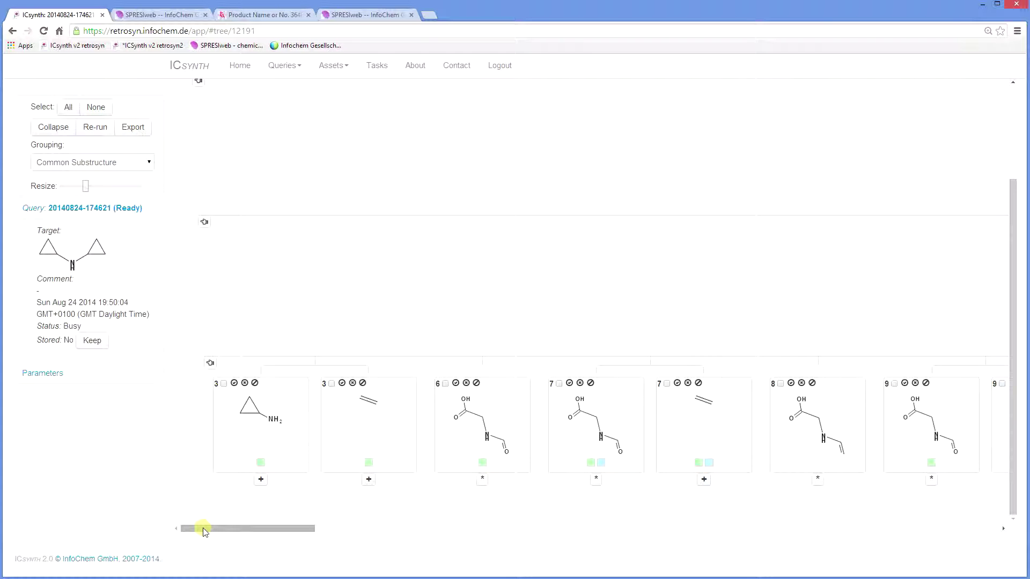
Step: Reject the chlorinated precursor 24 from the tree and scroll back to the earlier cards
left_click_drag(260, 526, 616, 568)
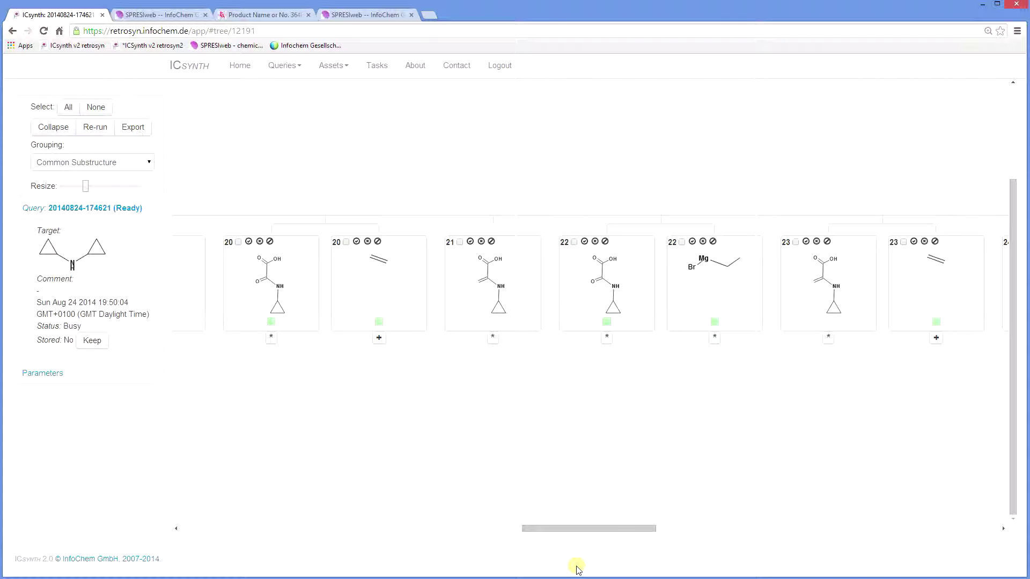
left_click_drag(616, 532, 677, 538)
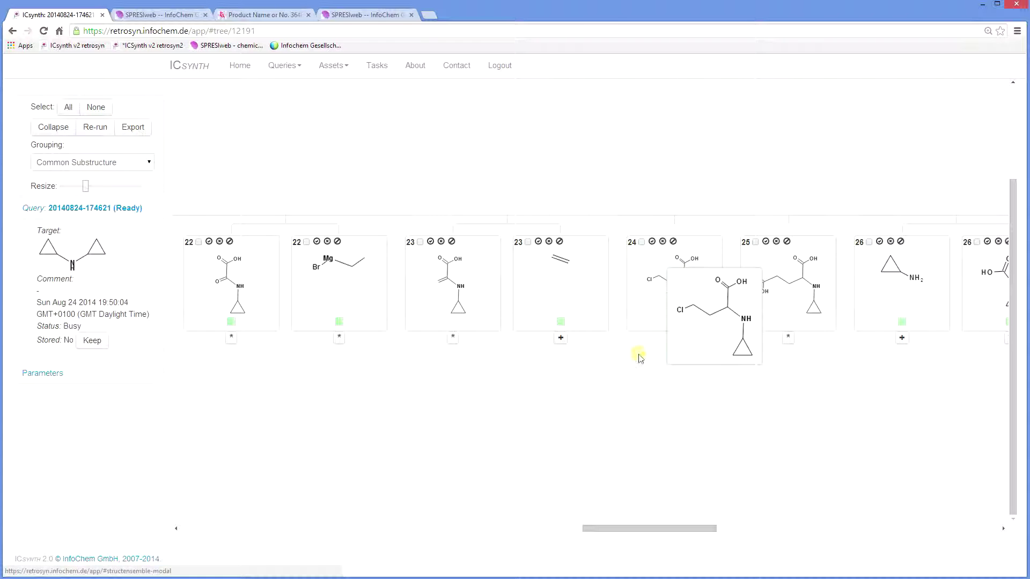
left_click(663, 242)
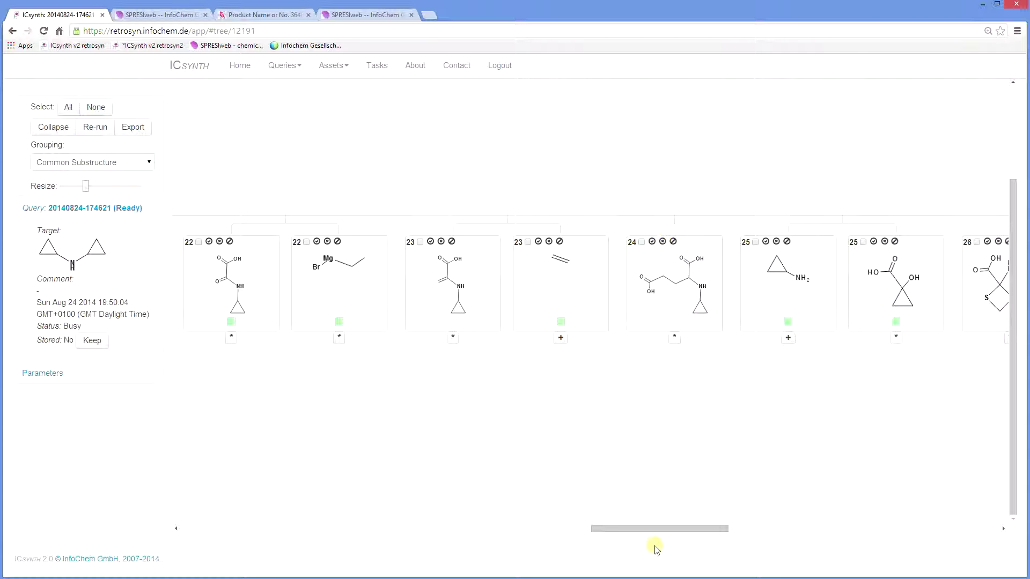
left_click_drag(651, 529, 375, 524)
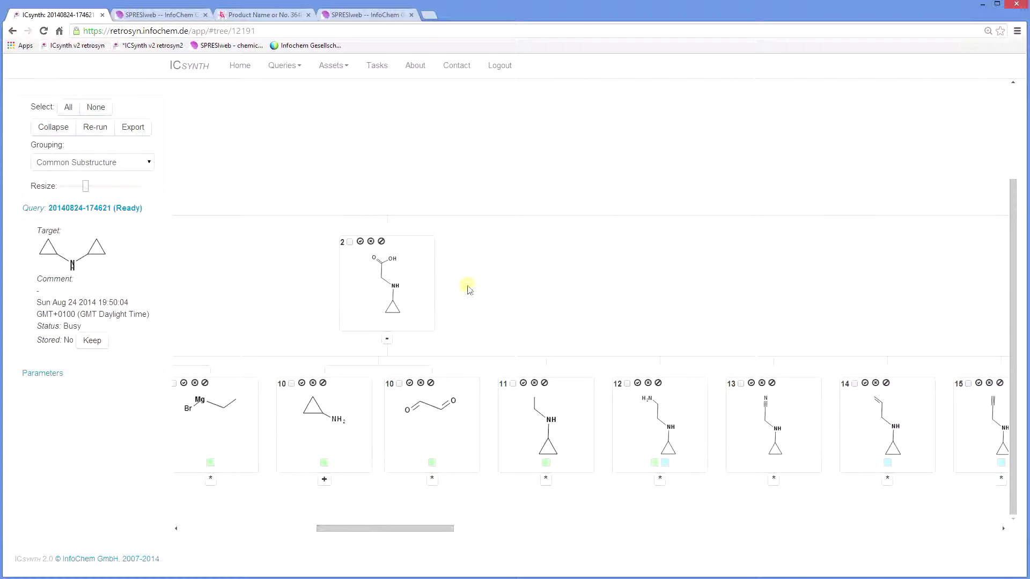
Step: Use the icon on compound 2's card and wait until the query status reads Ready
mouse_move(400, 270)
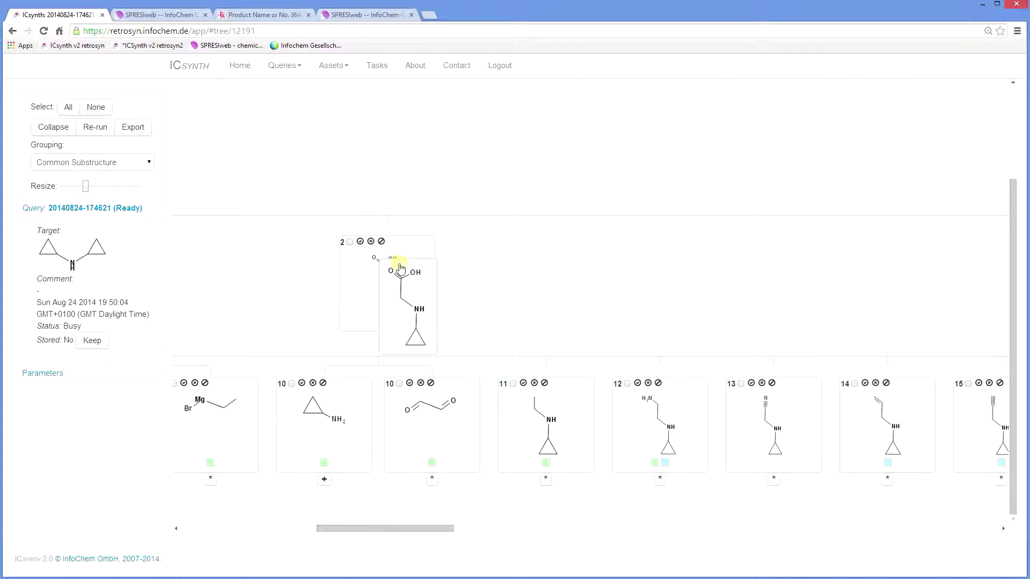
left_click(361, 242)
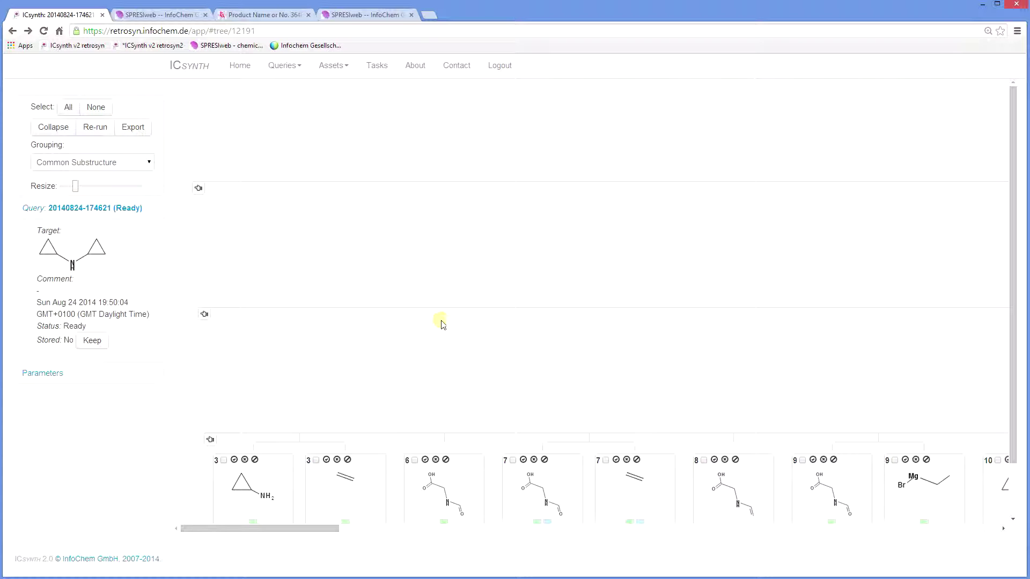
Step: Switch the tree levels to paged view and select the route through precursors 1 and 2 to cyclopropylamine and ethylene
left_click(205, 315)
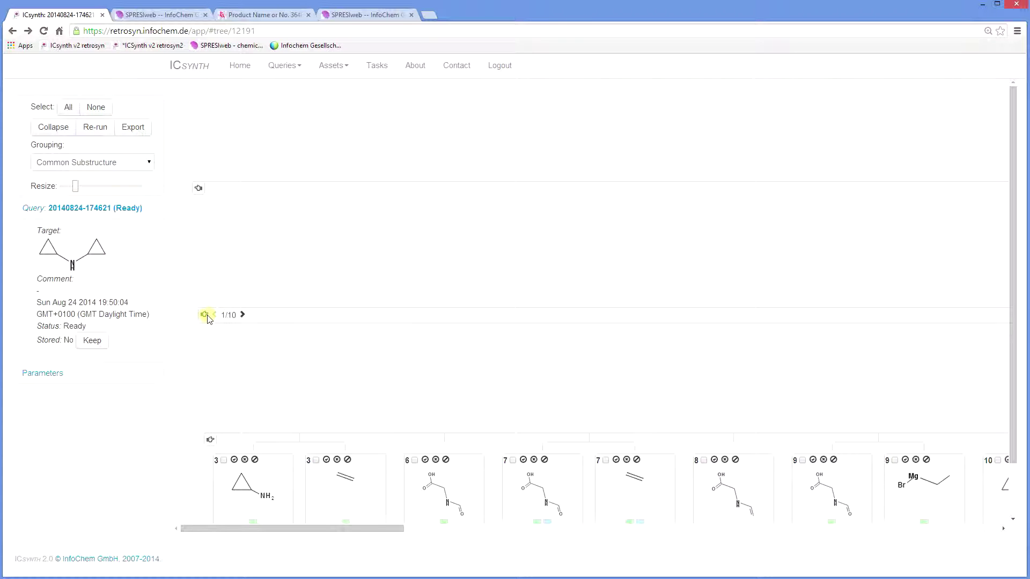
left_click(199, 189)
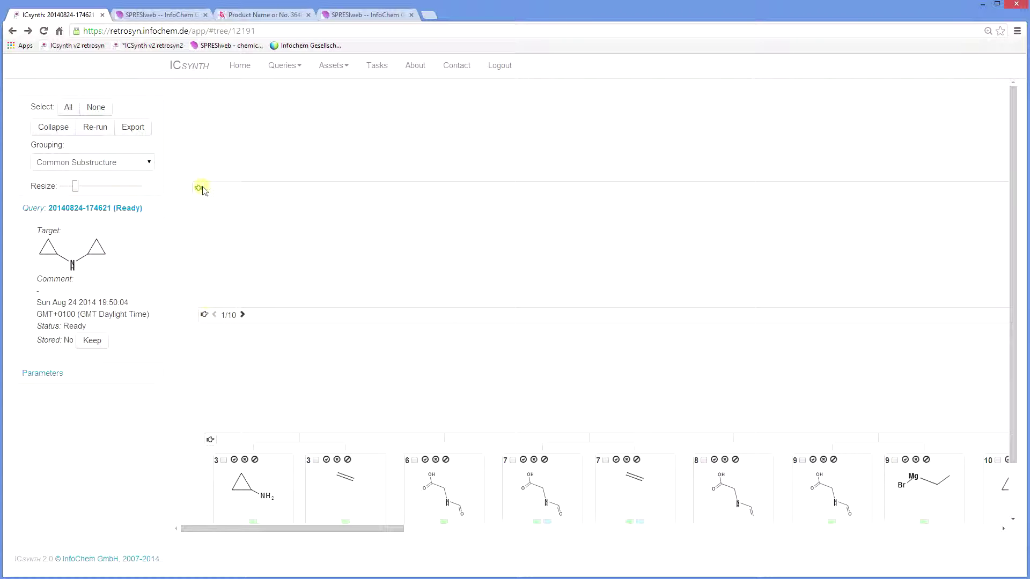
left_click(210, 440)
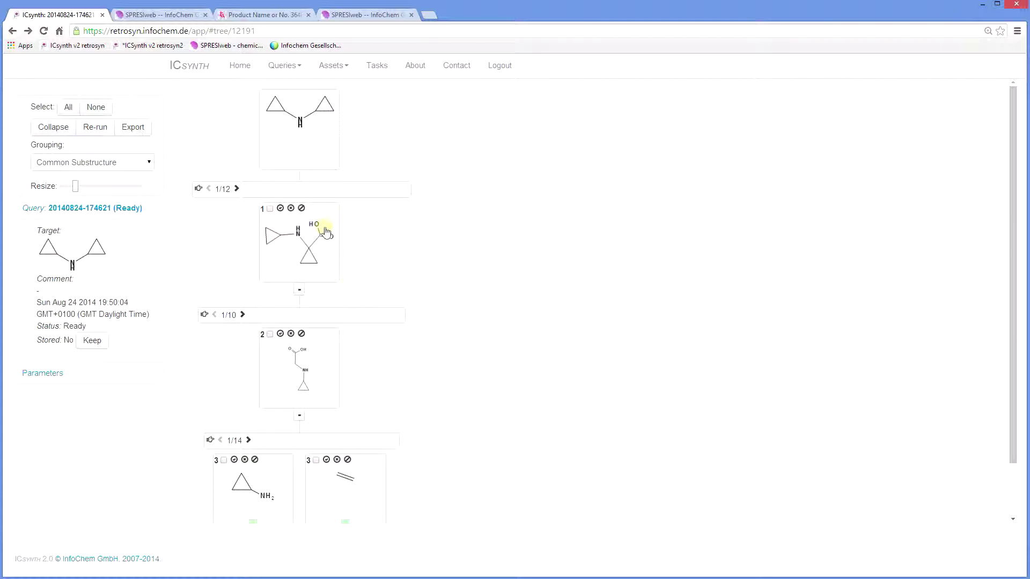
mouse_move(289, 416)
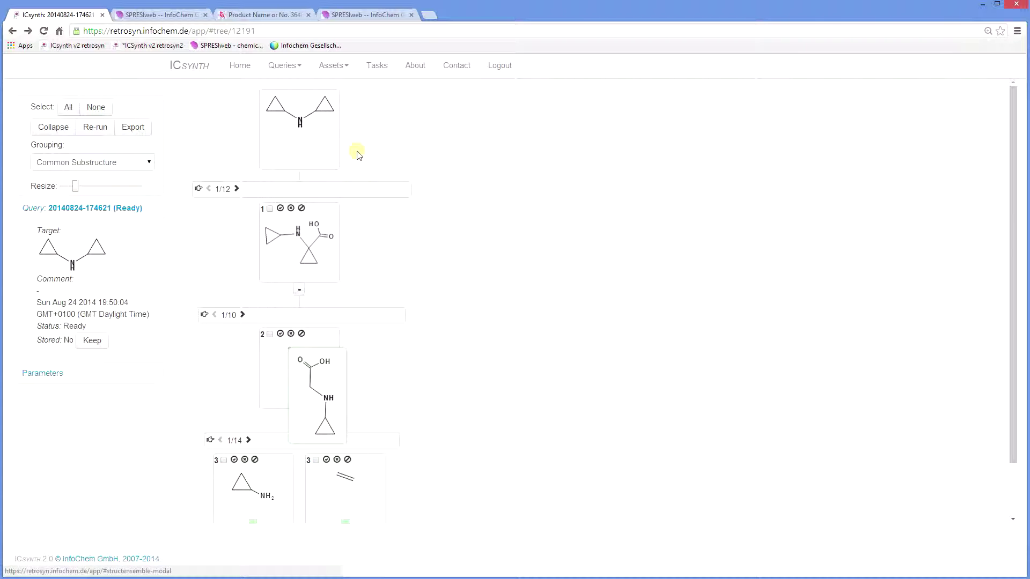
left_click(224, 461)
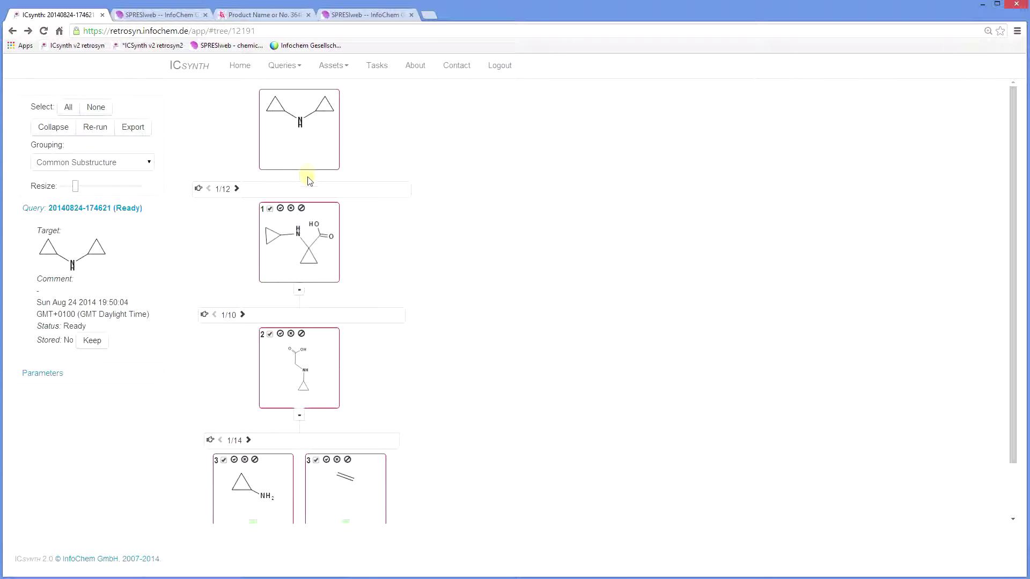
left_click(136, 131)
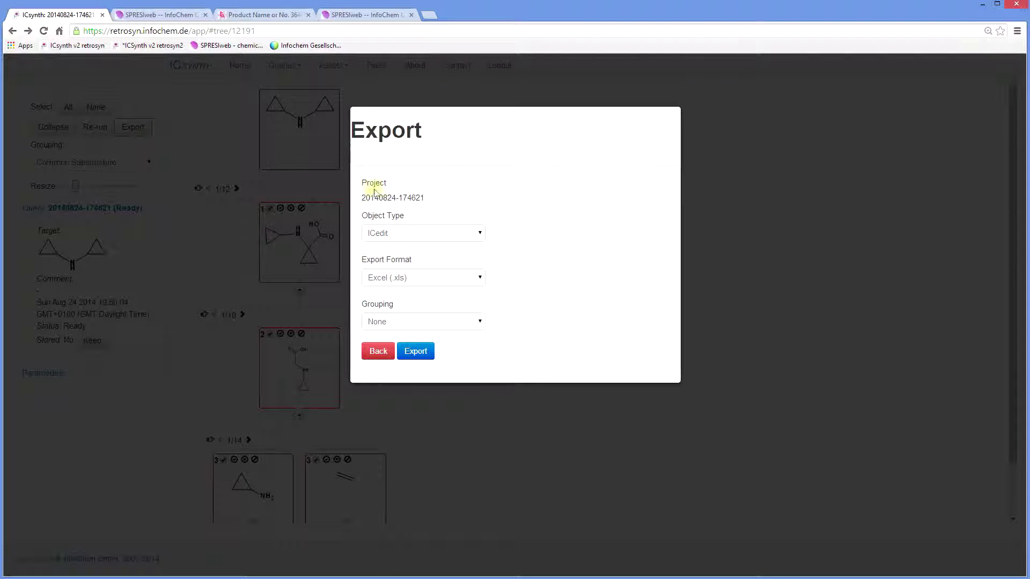
left_click(421, 352)
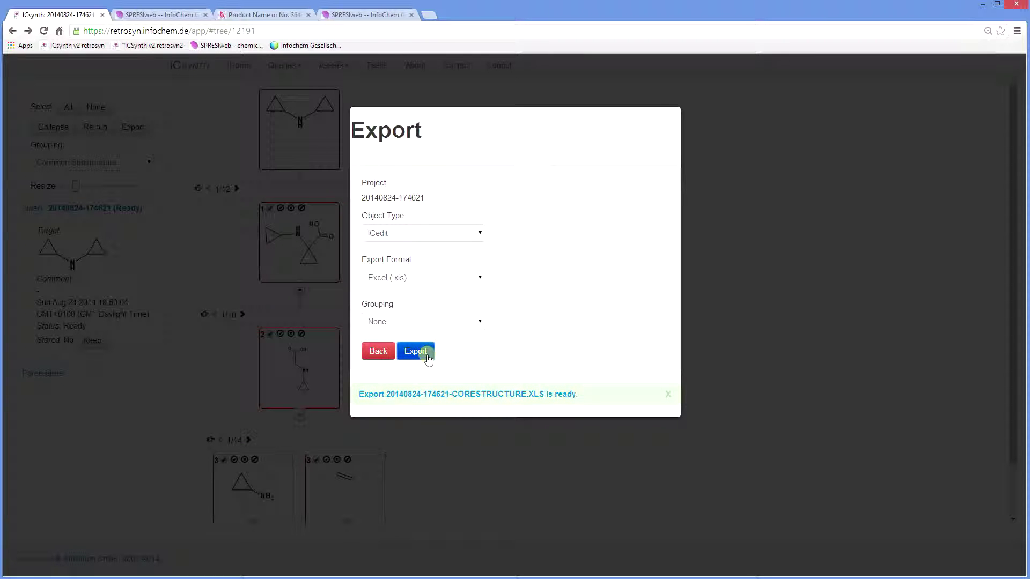
left_click(520, 393)
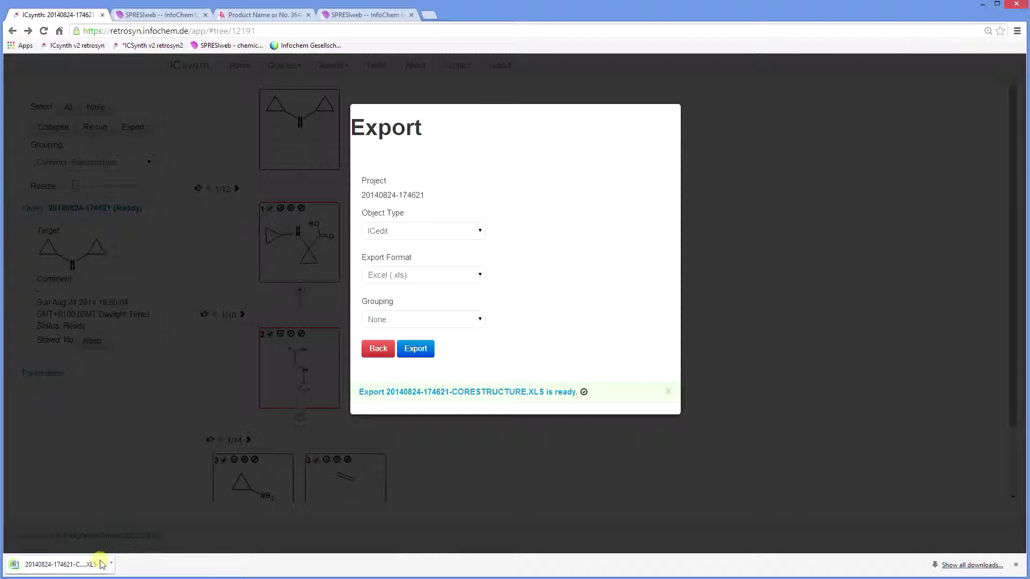
left_click(59, 564)
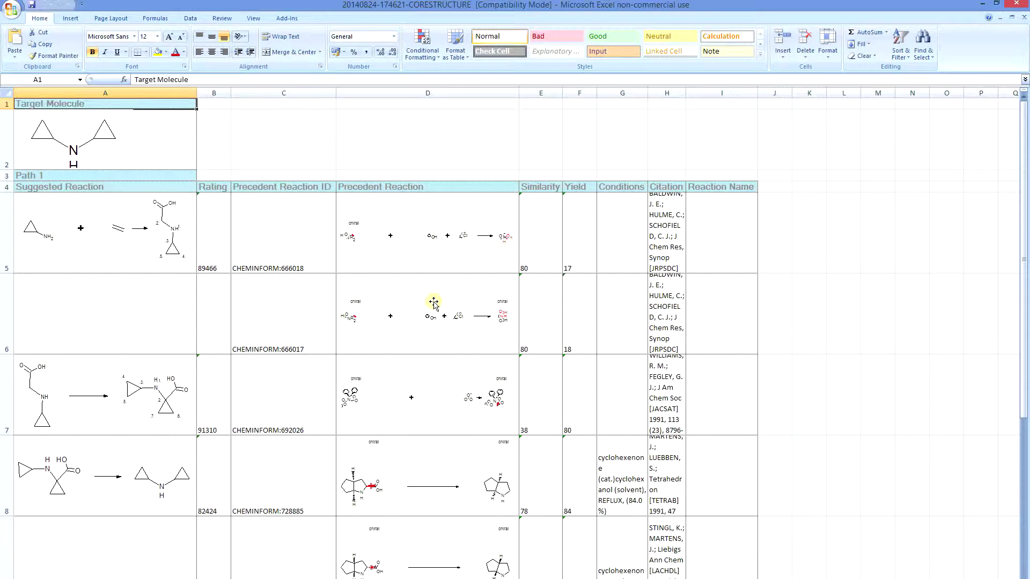
Step: Return from Excel to the ICSynth dicyclopropylamine tree in the browser
key("alt+Tab")
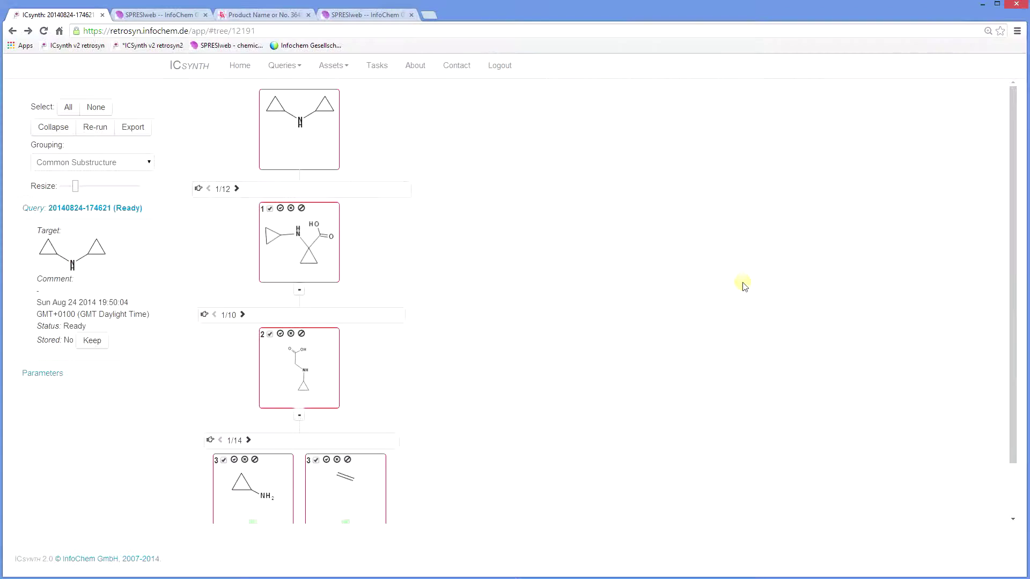
Step: View the saved queries list, then the Molecules list showing the stored dicyclopropylamine
left_click(298, 68)
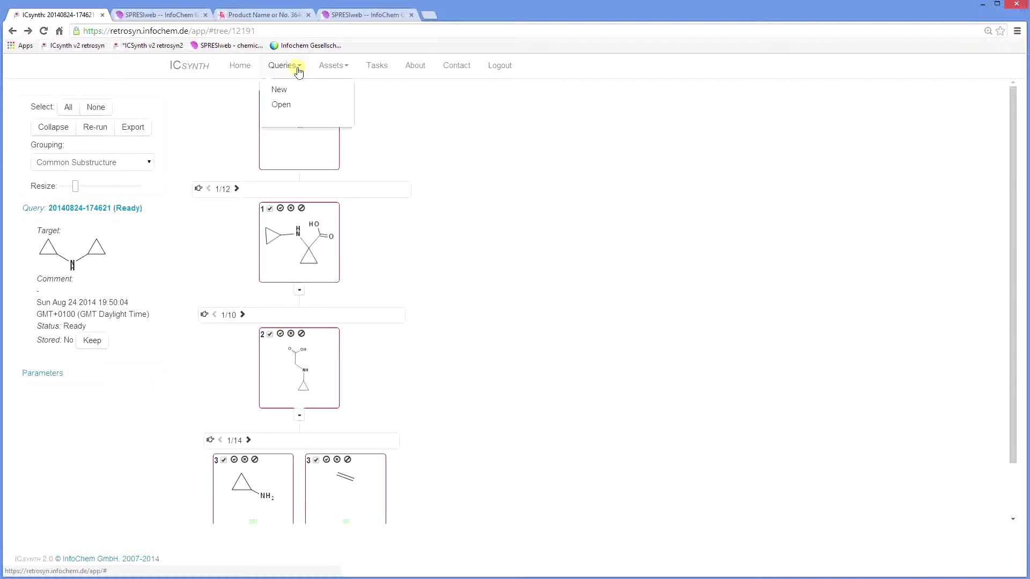
left_click(295, 104)
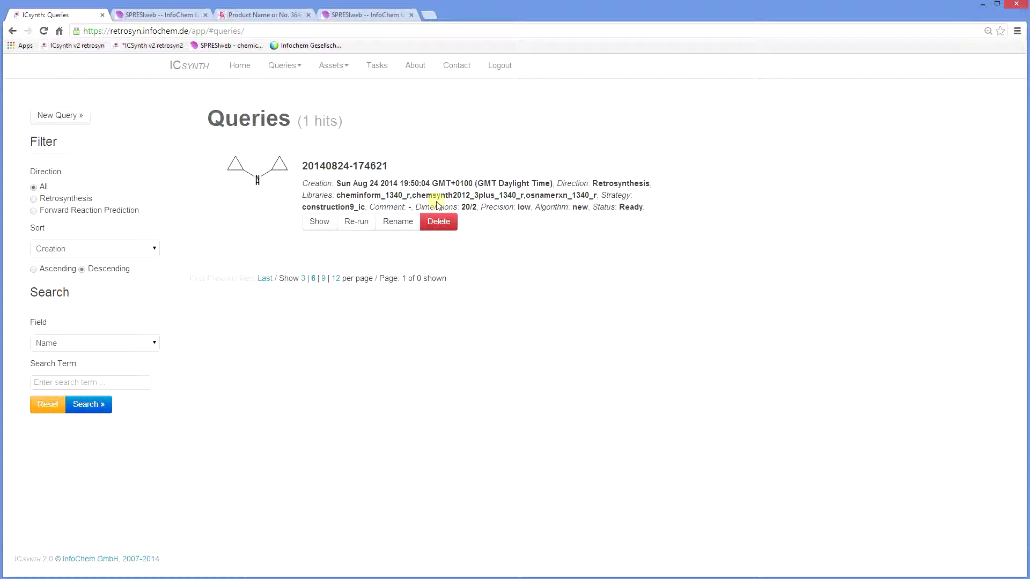
left_click(349, 70)
left_click(346, 105)
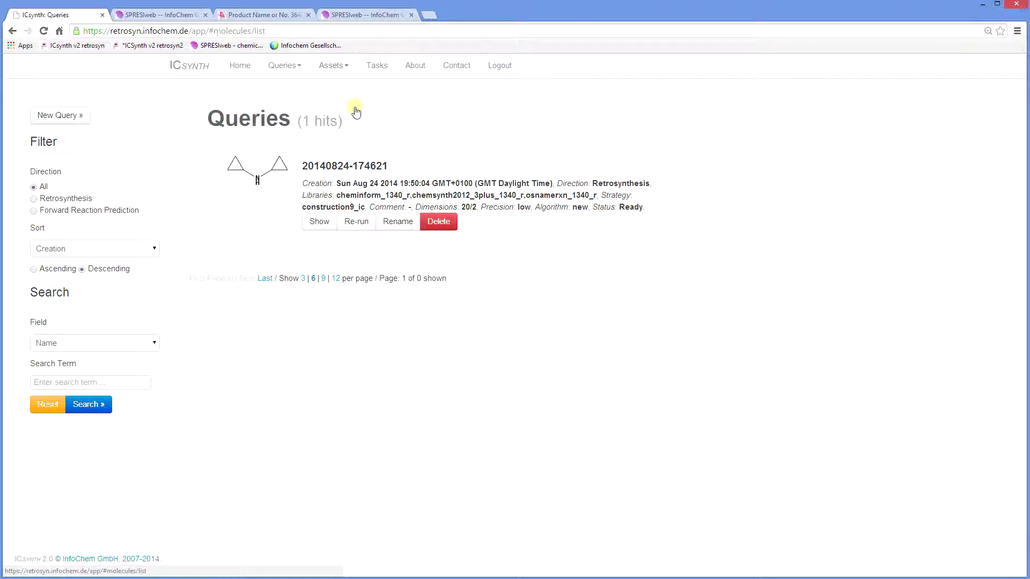
mouse_move(170, 249)
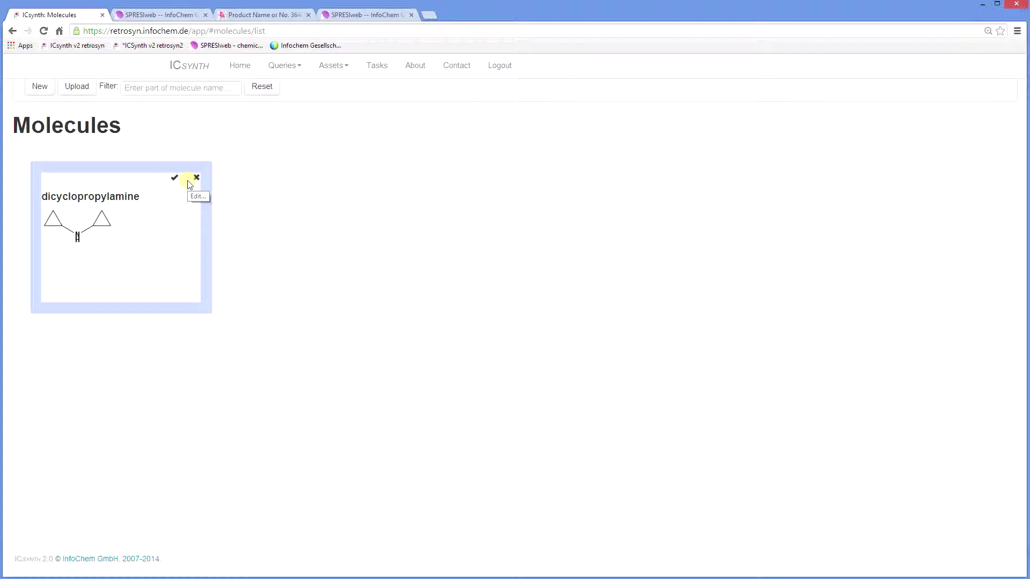
Step: From Home, submit the drawn dicyclopropylamine target, then continue precursor 2 as a new query
left_click(229, 67)
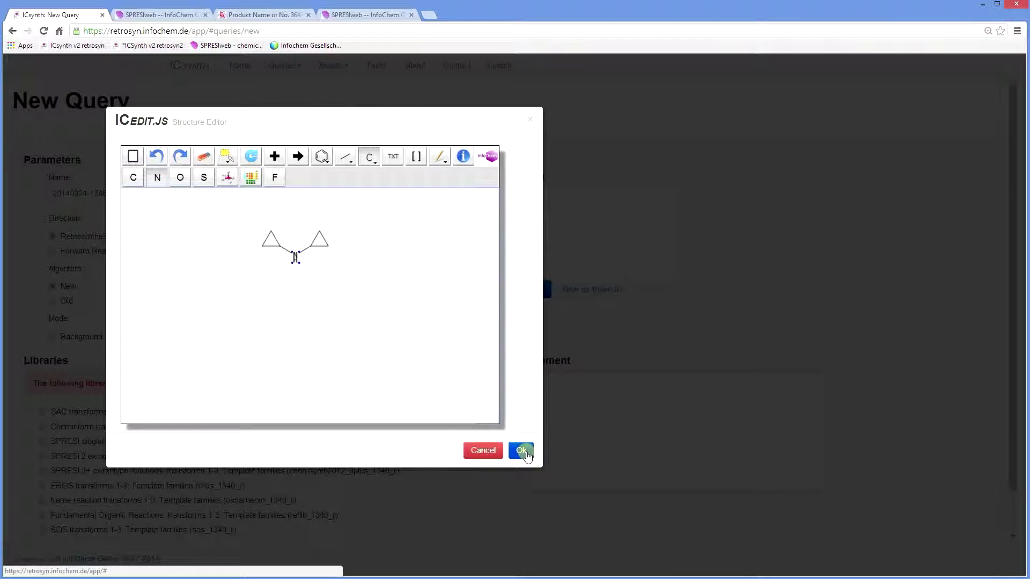
left_click(521, 450)
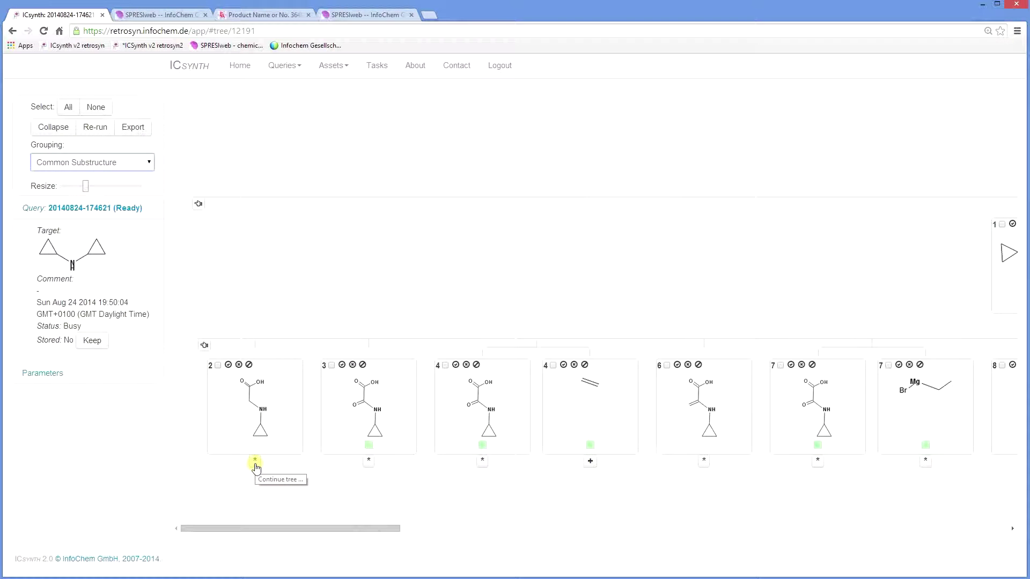
left_click(256, 461)
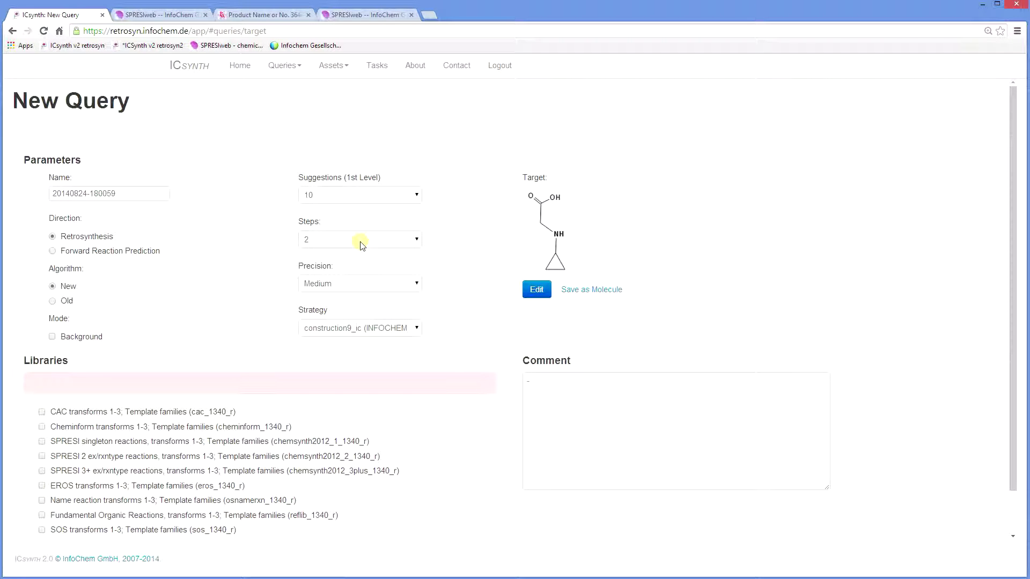